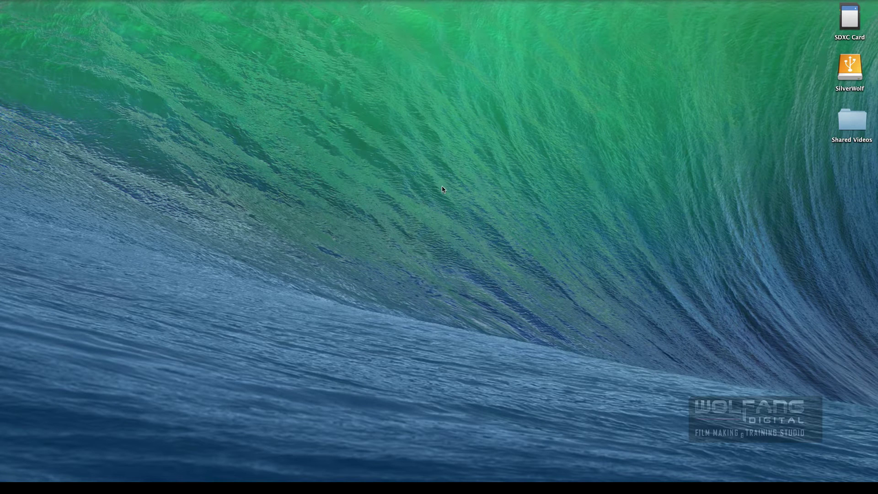
Launch Final Cut Pro and close the Untitled library.
mouse_move(255, 463)
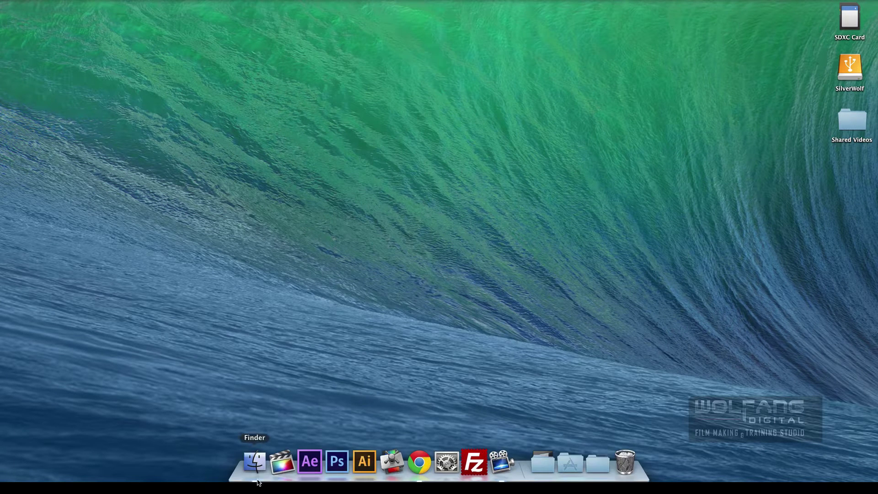
left_click(282, 462)
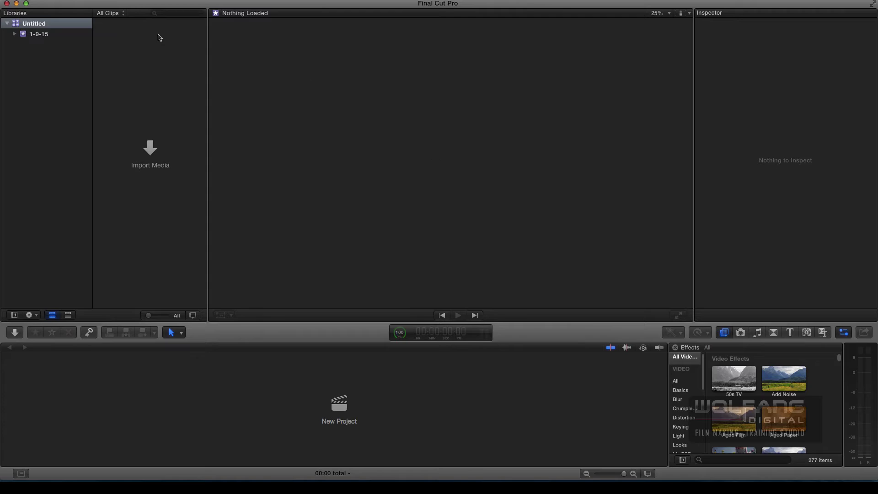
right_click(26, 22)
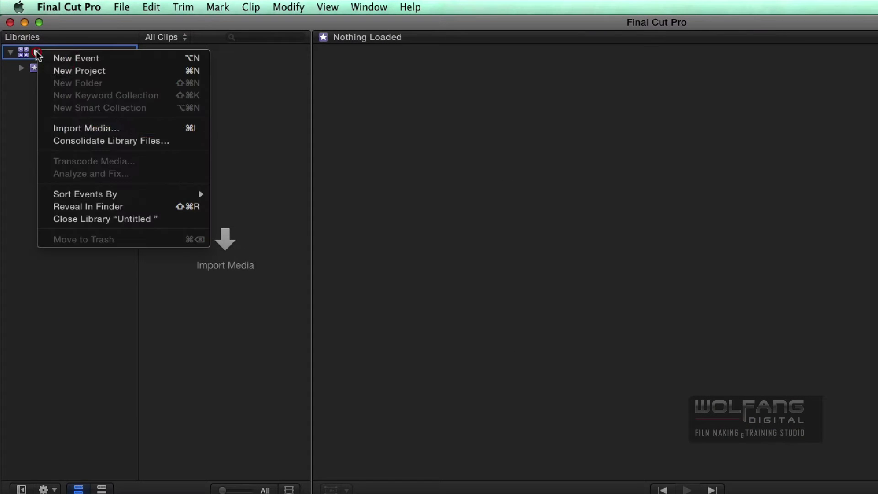
left_click(90, 220)
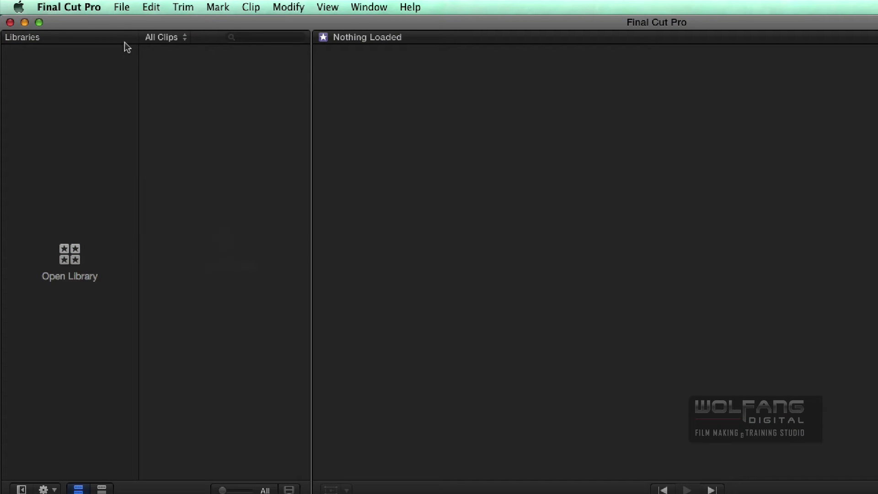
Create Editing 4K Library inside a new Editing 4K Folder on the SilverWolf drive.
left_click(121, 7)
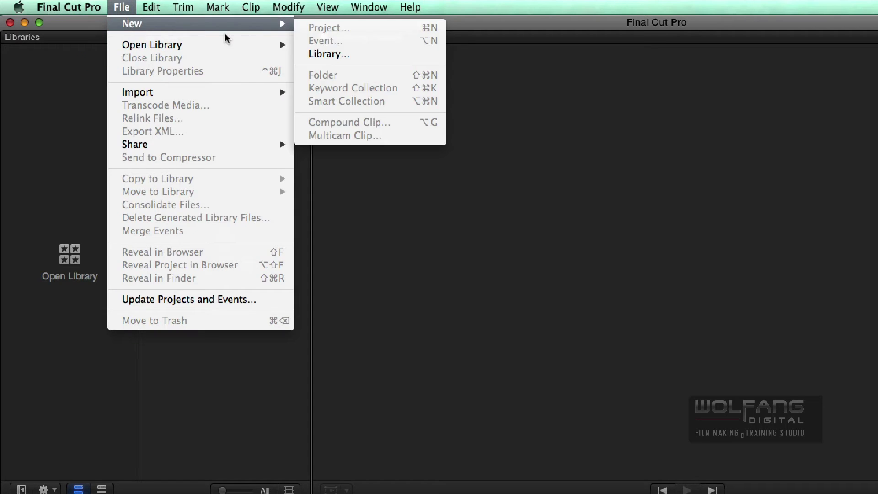
mouse_move(284, 24)
left_click(341, 53)
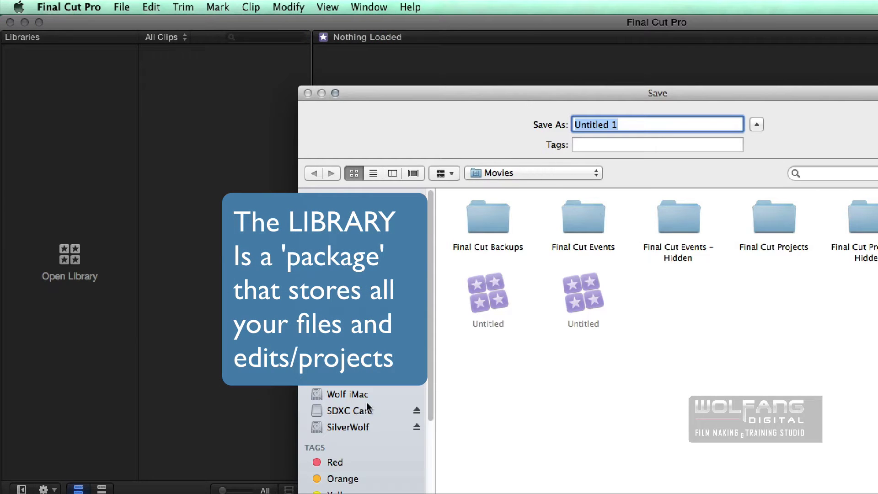
left_click(350, 427)
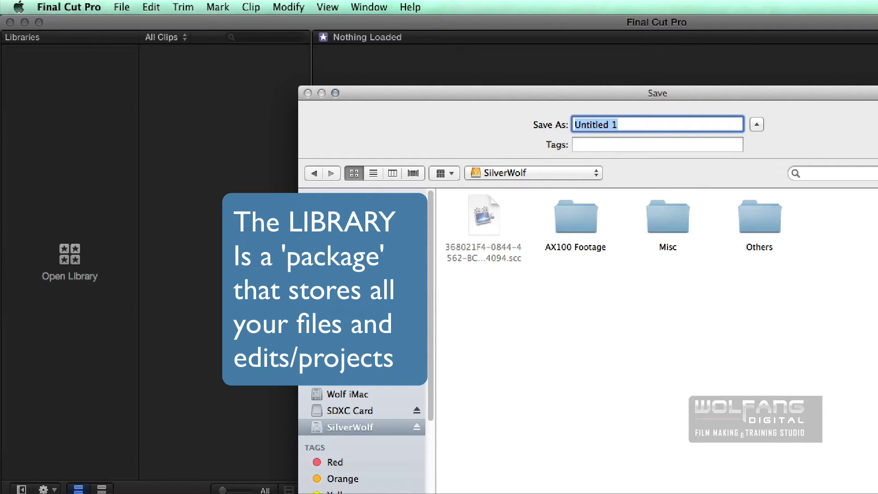
left_click(373, 485)
left_click_drag(478, 170, 510, 170)
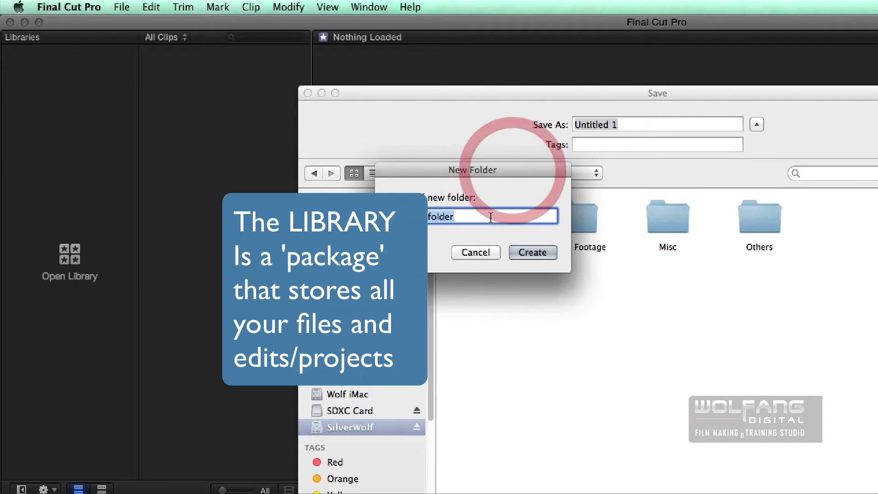
type("Editing ")
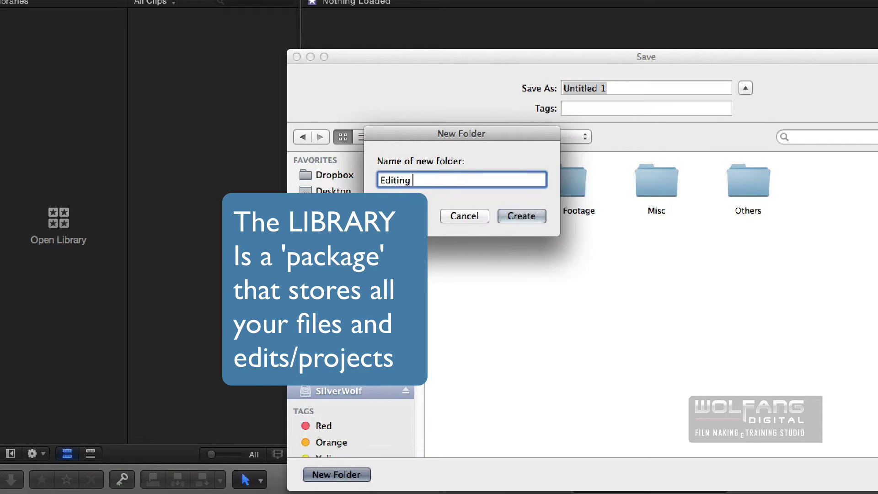
type("4K Folder")
key("Return")
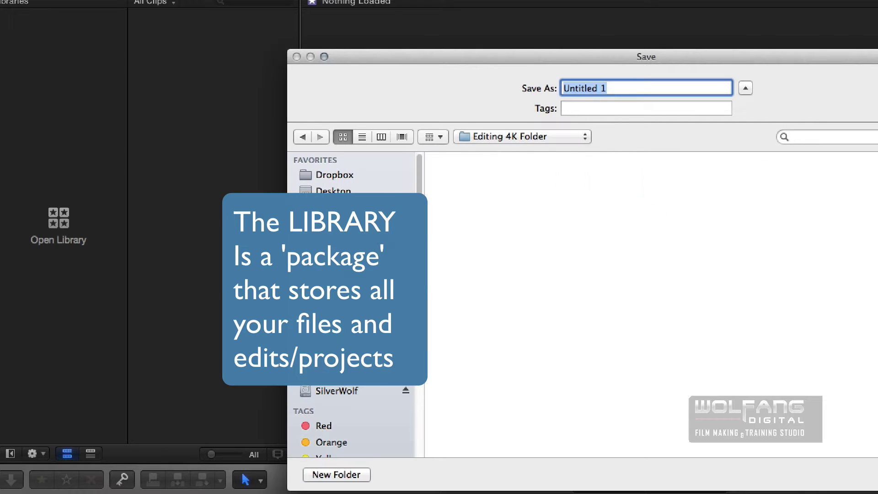
left_click_drag(620, 87, 558, 87)
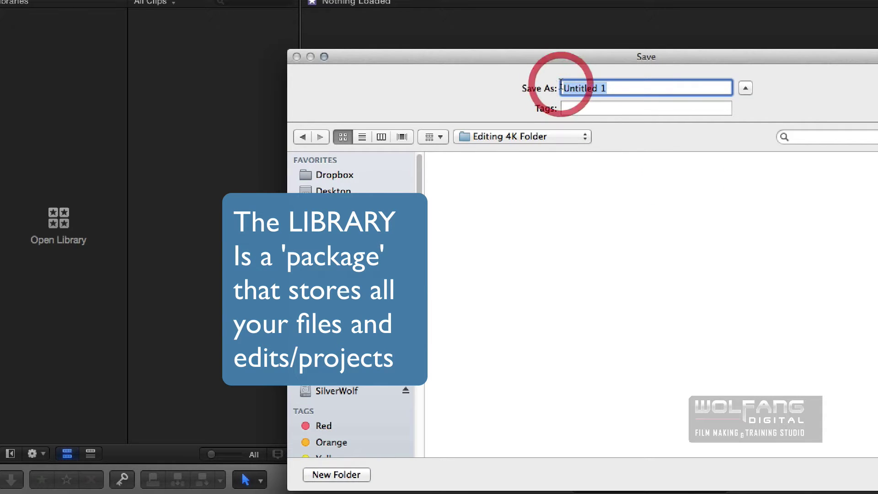
type("Editing 4K Library")
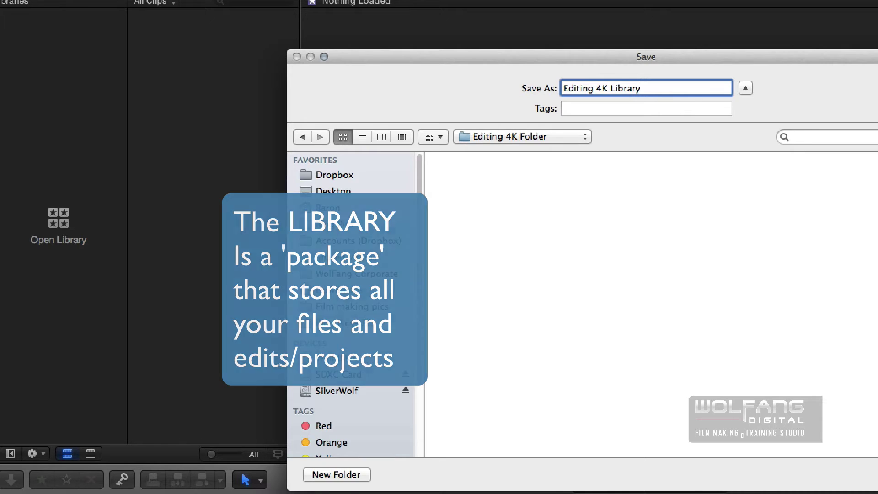
key("Return")
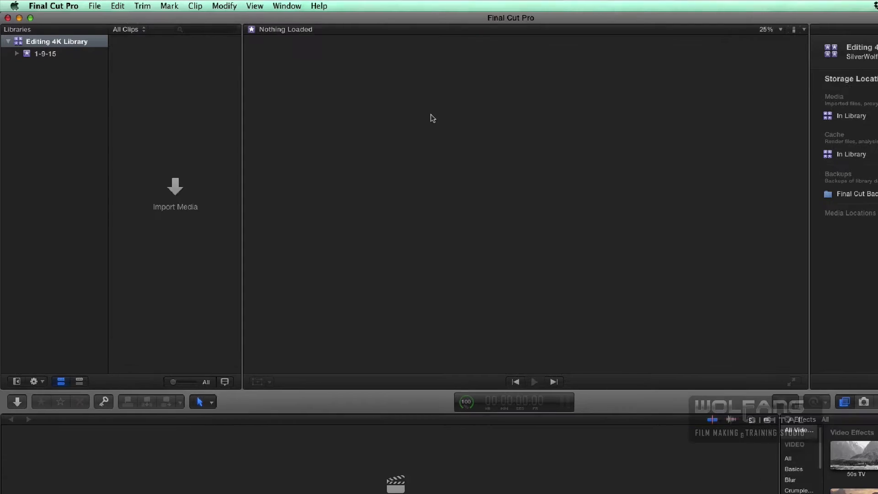
Rename the 1-9-15 event to 4K Footage.
left_click(55, 60)
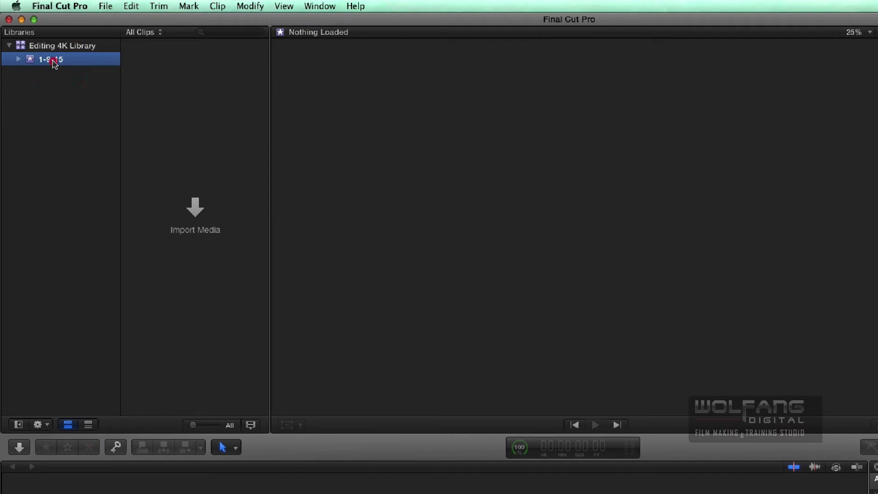
left_click(67, 59)
type("4")
type("K")
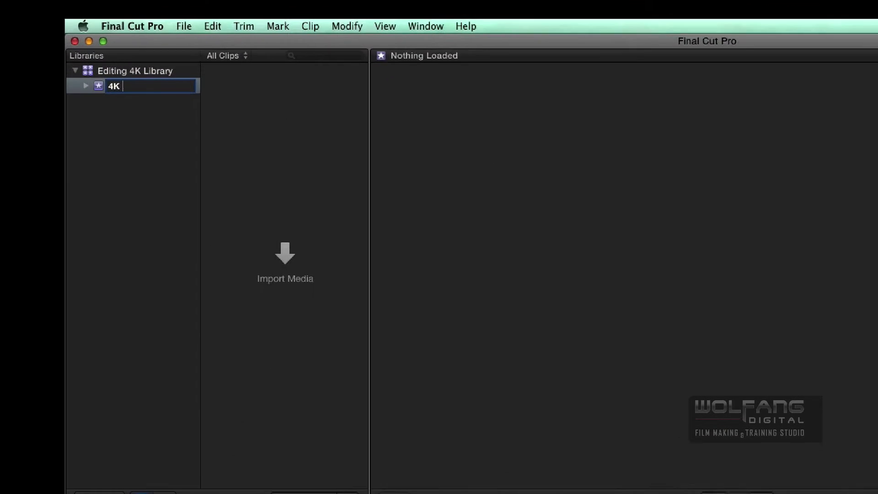
type(" Footage")
key("Return")
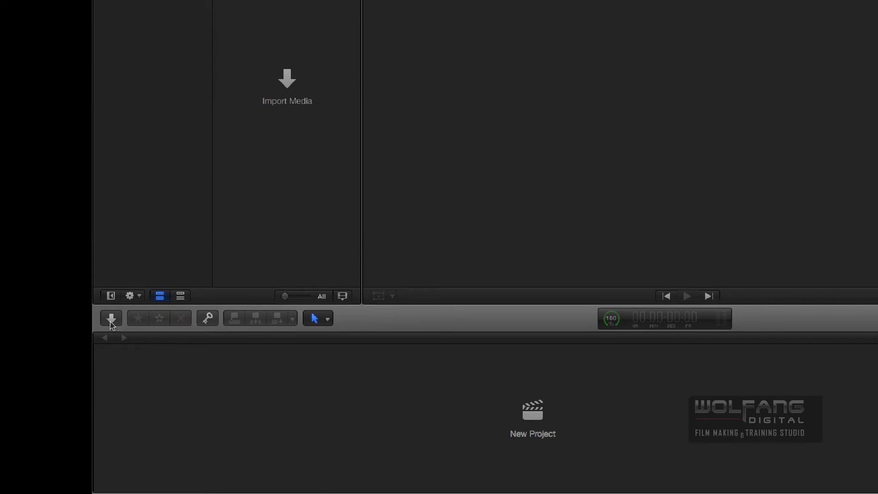
Browse the SDXC Card to the private > M4ROOT > CLIP folder in the import window.
left_click(111, 319)
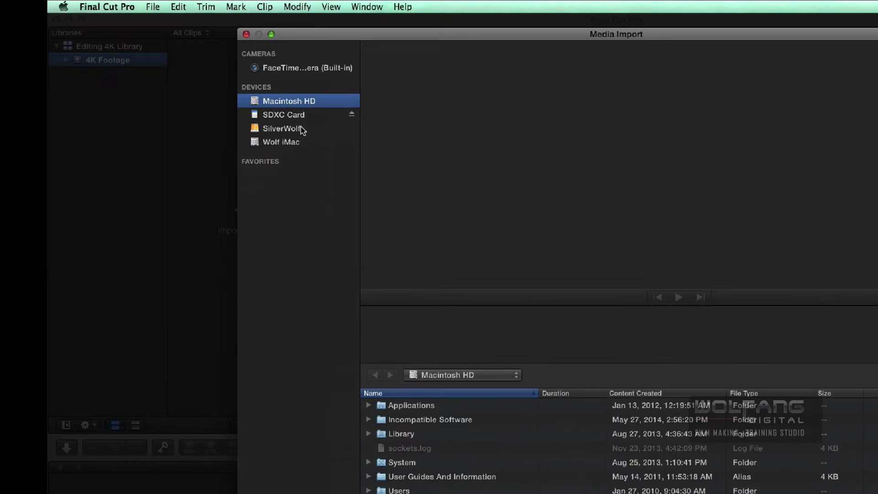
left_click(292, 119)
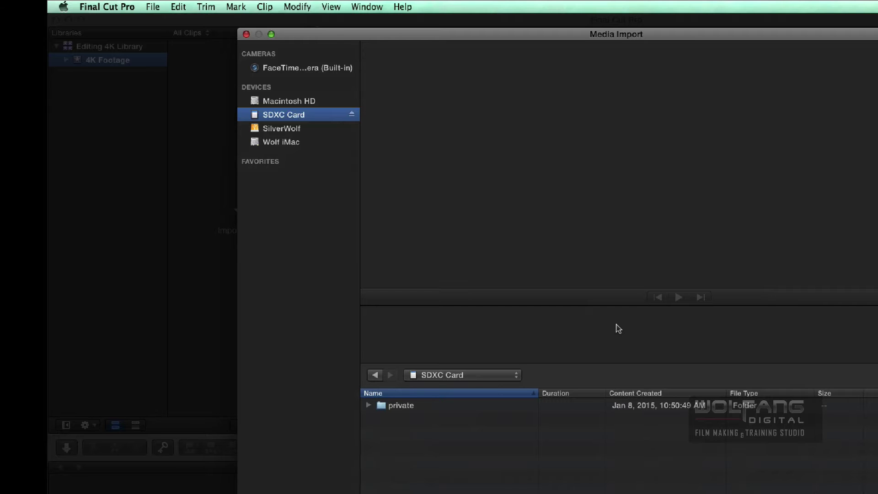
left_click(414, 405)
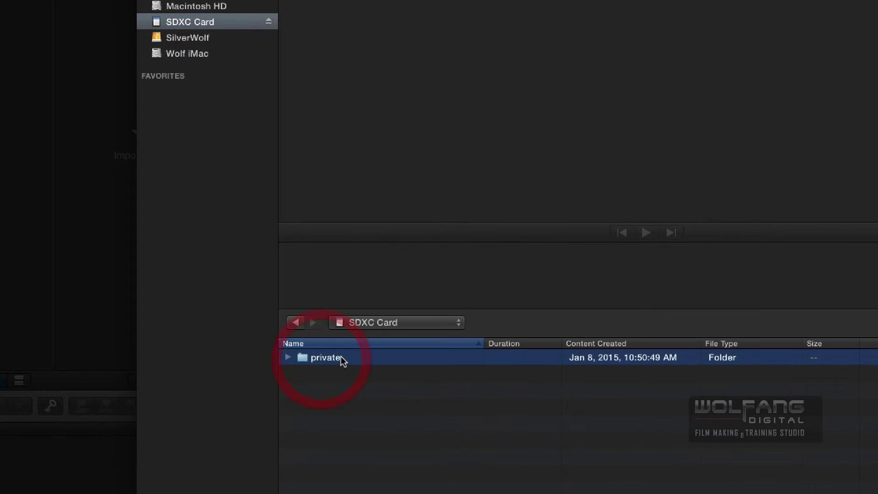
left_click(289, 357)
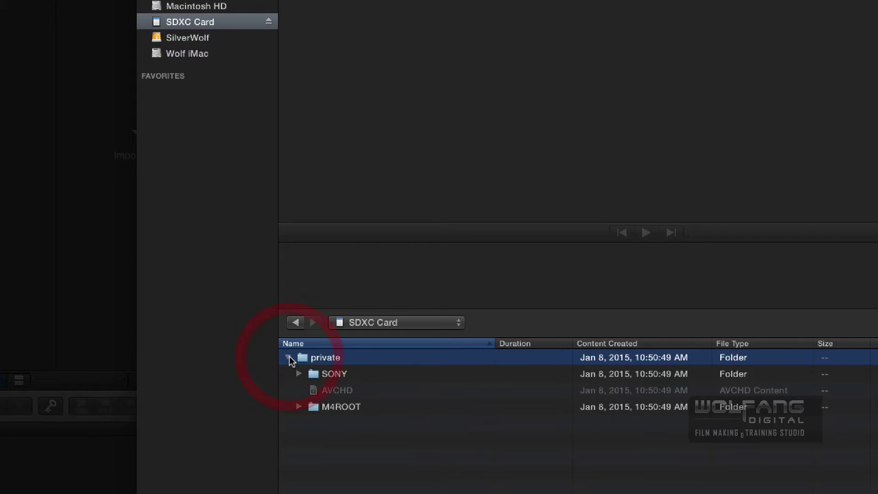
left_click(344, 407)
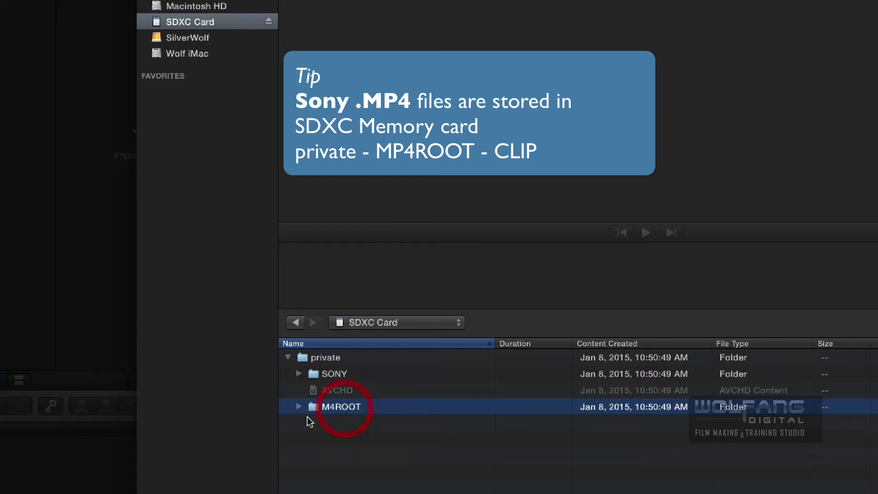
left_click(300, 408)
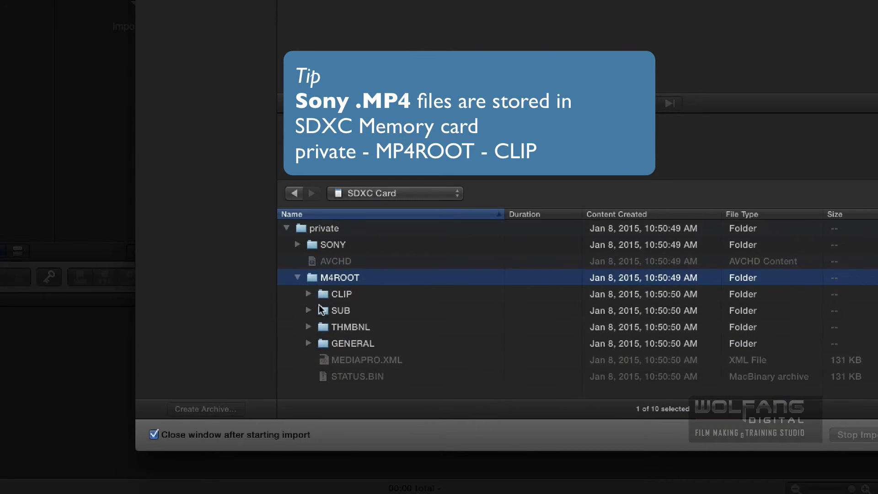
left_click(324, 297)
left_click(308, 294)
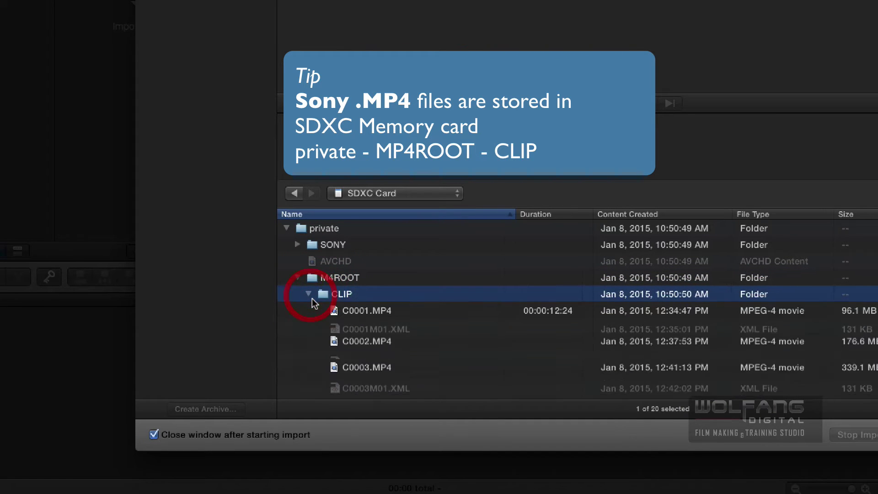
scroll(407, 304, "down", 5)
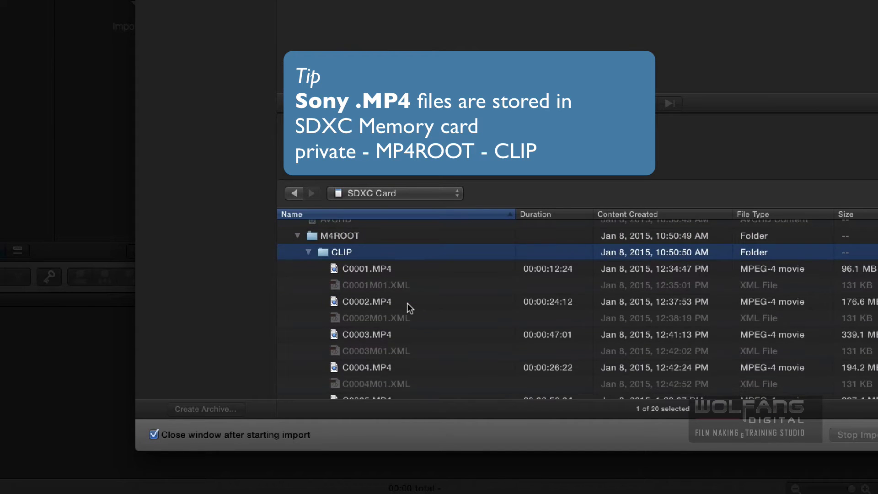
scroll(392, 325, "down", 2)
Select clip C0005.MP4 and play a short preview of it.
left_click(336, 292)
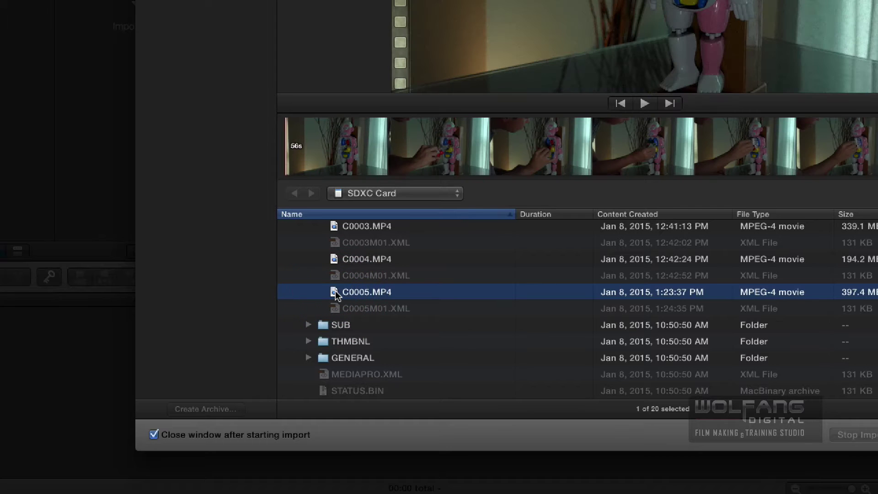
left_click(358, 161)
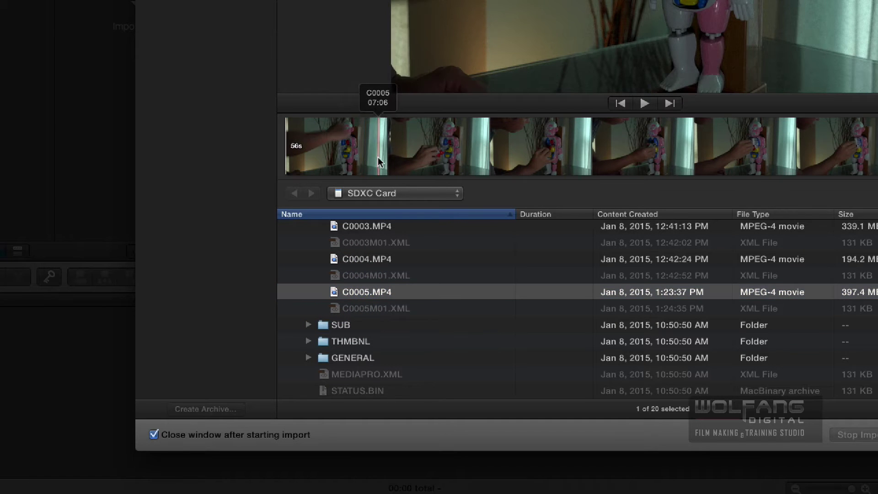
key("space")
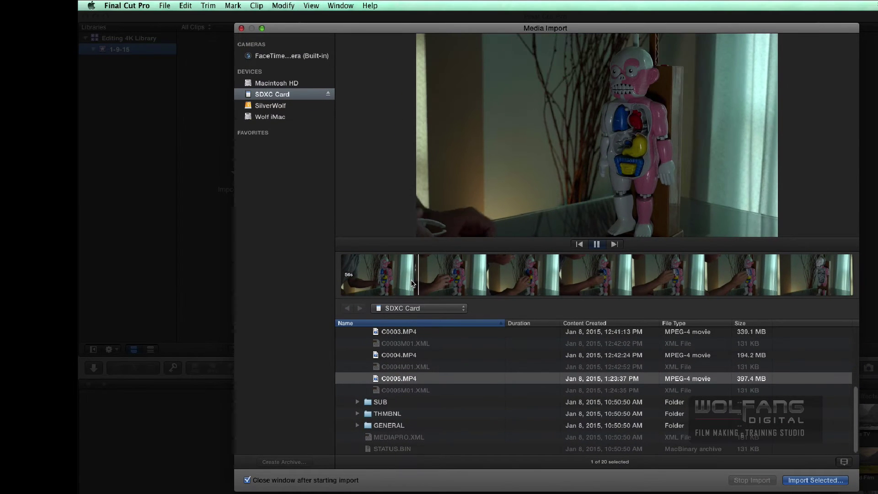
key("space")
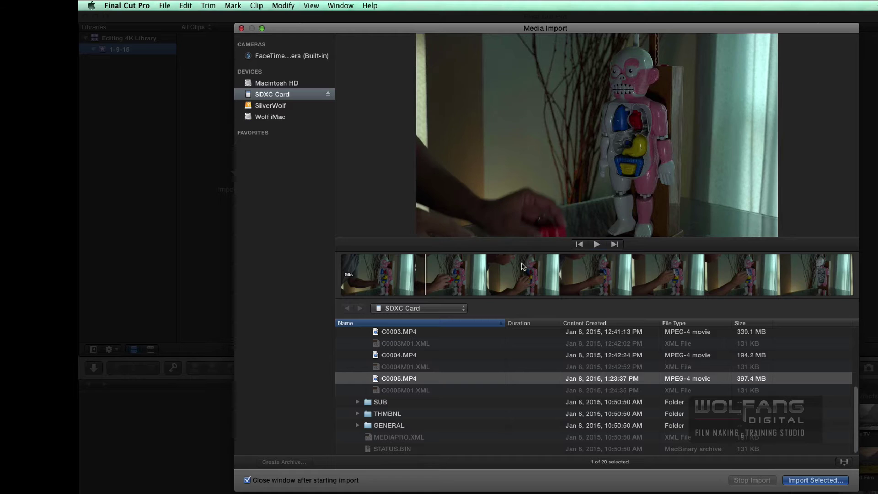
Import C0005 with its media copied into the library.
left_click(795, 480)
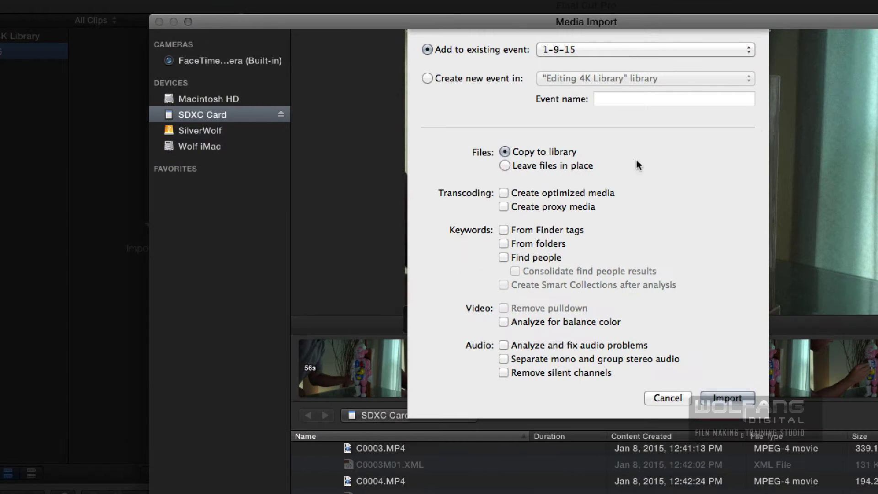
left_click(508, 166)
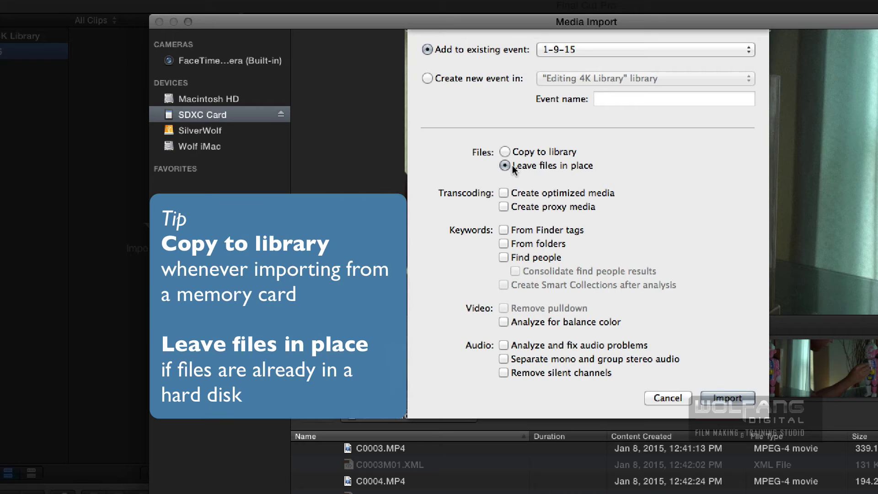
left_click(506, 152)
left_click(505, 152)
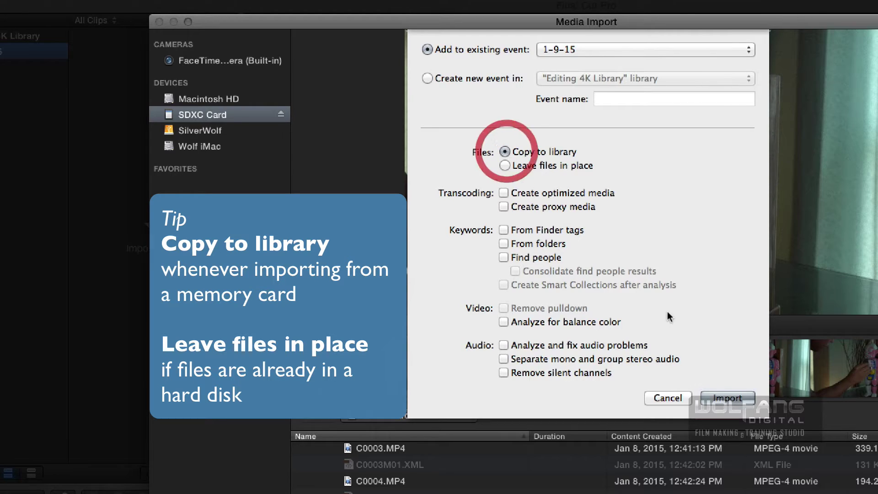
left_click(728, 398)
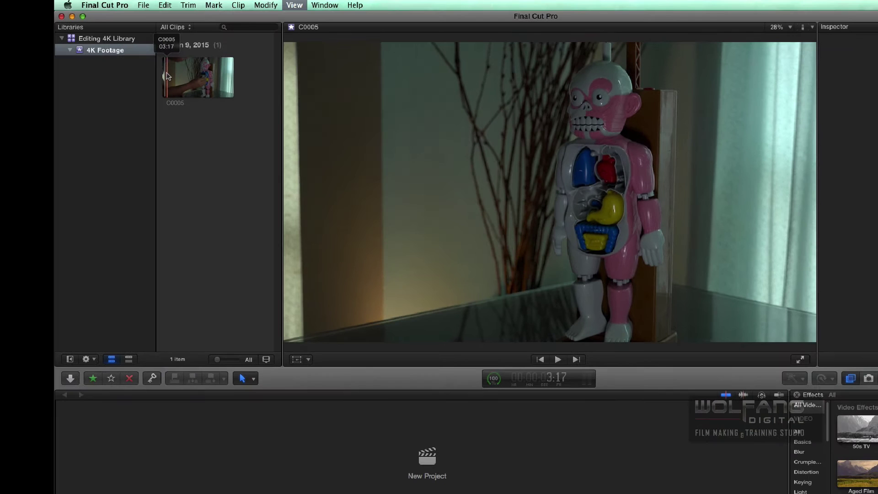
key("space")
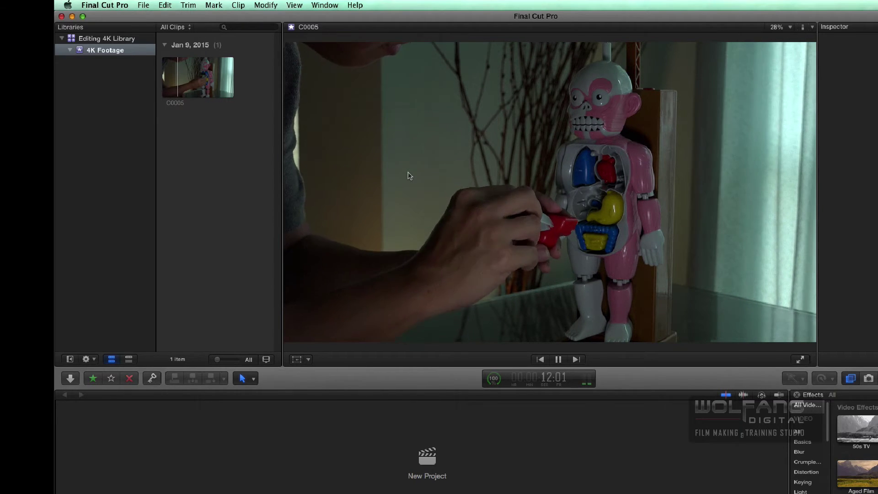
key("space")
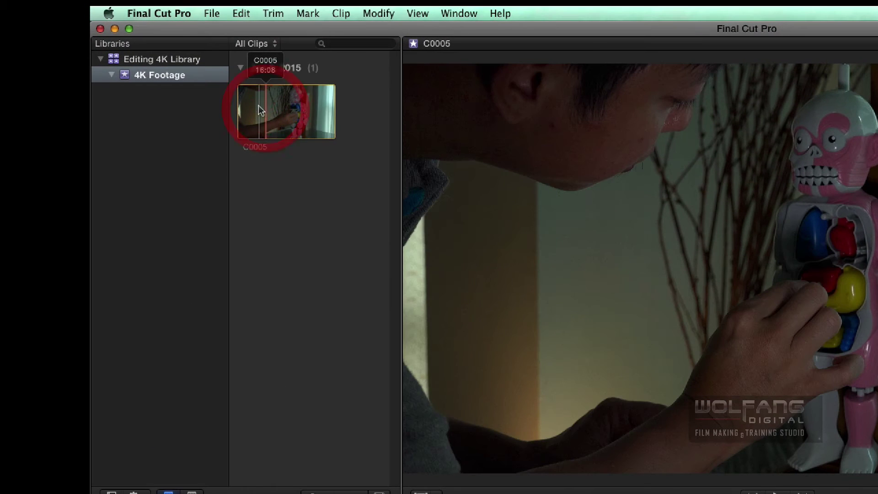
Transcode clip C0005 to create proxy media.
right_click(172, 74)
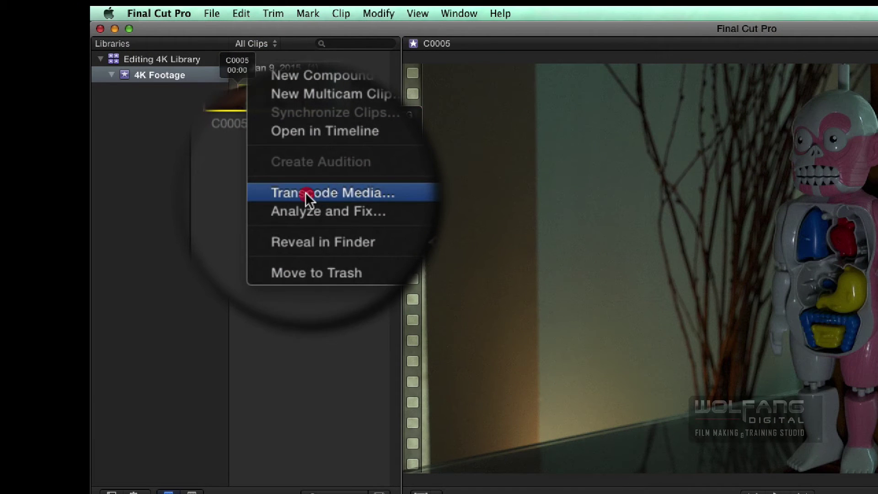
left_click(306, 192)
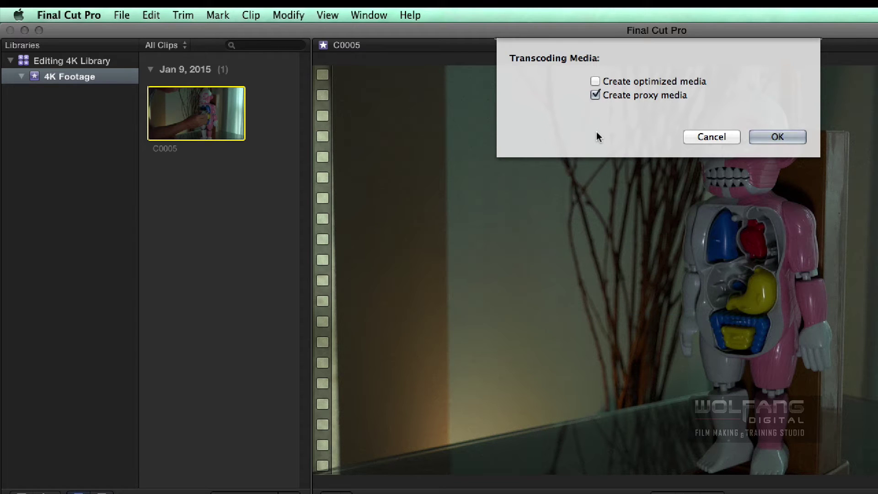
left_click(776, 137)
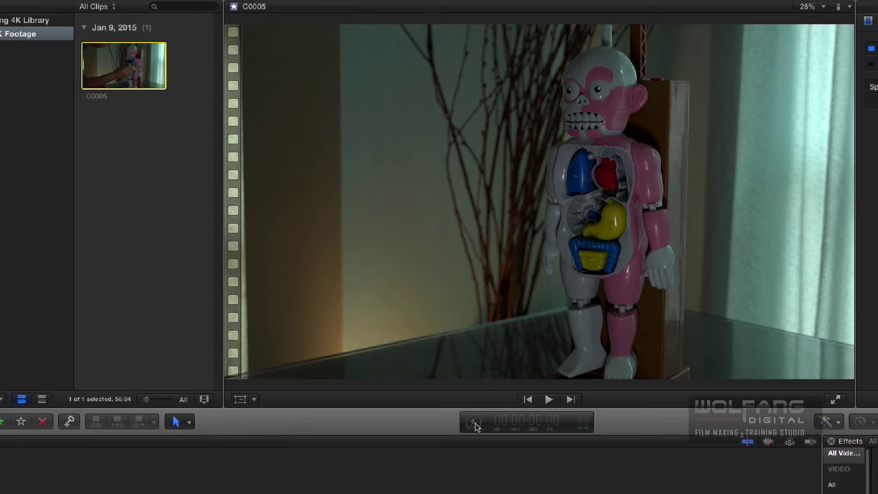
Check the Transcoding progress in Background Tasks, then close that window.
left_click(439, 378)
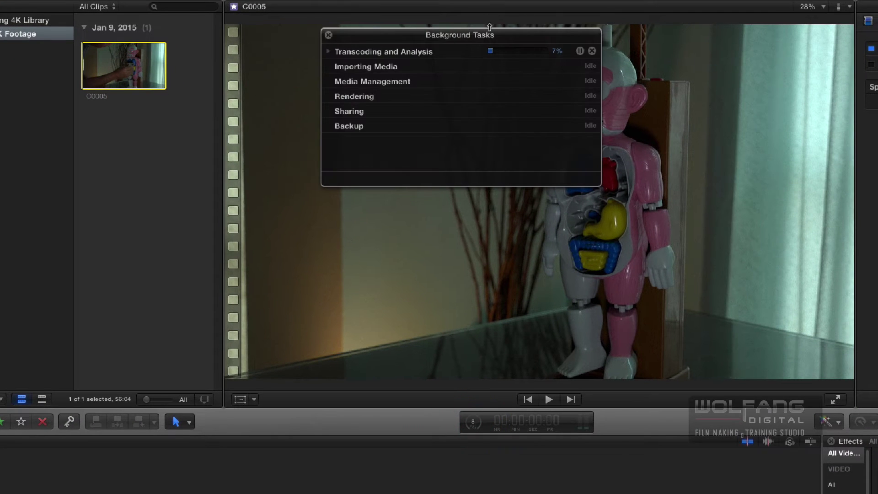
left_click_drag(490, 28, 458, 24)
left_click(296, 47)
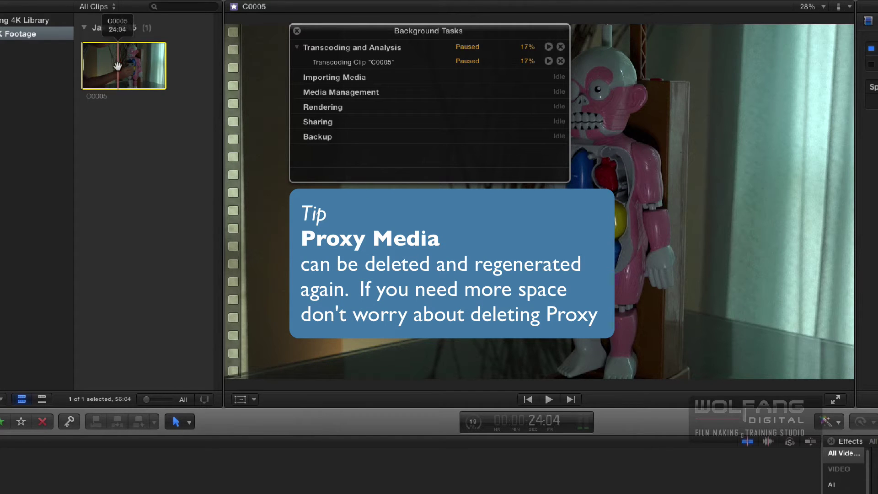
left_click(98, 64)
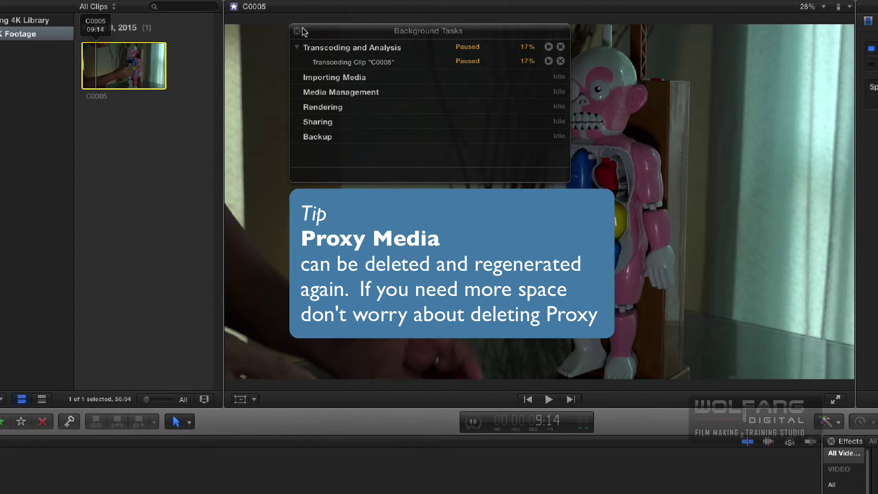
left_click(297, 31)
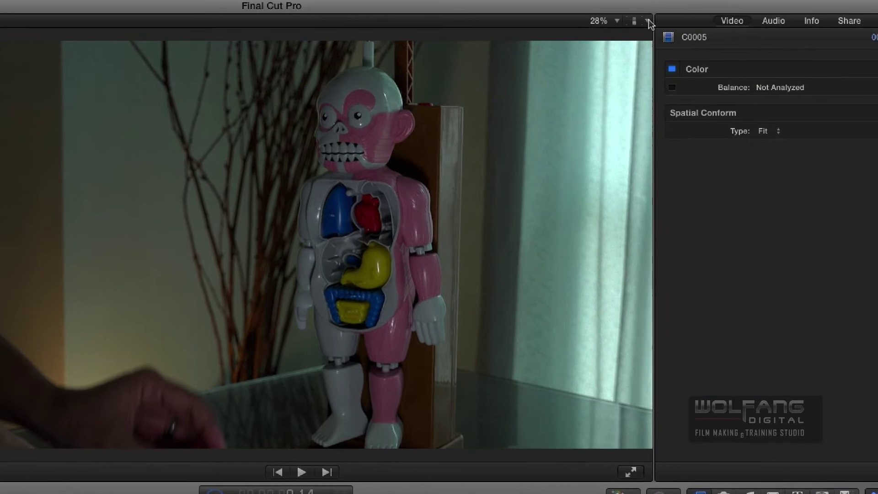
left_click(642, 22)
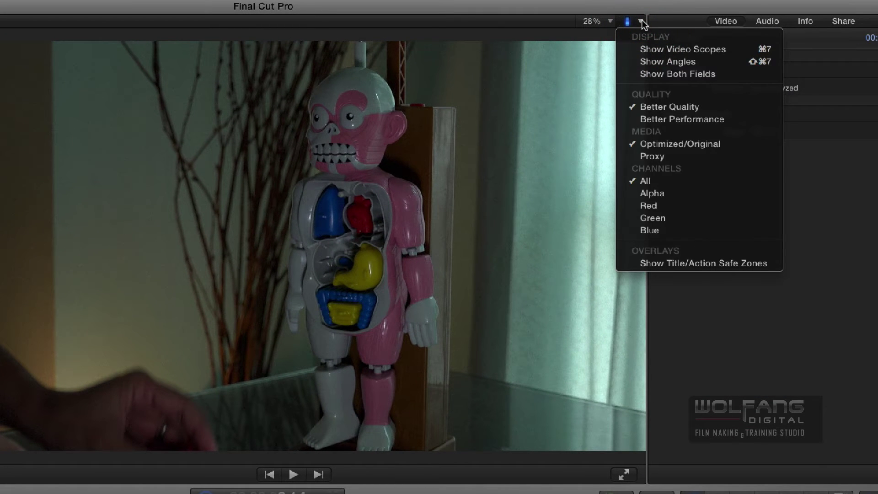
left_click(663, 154)
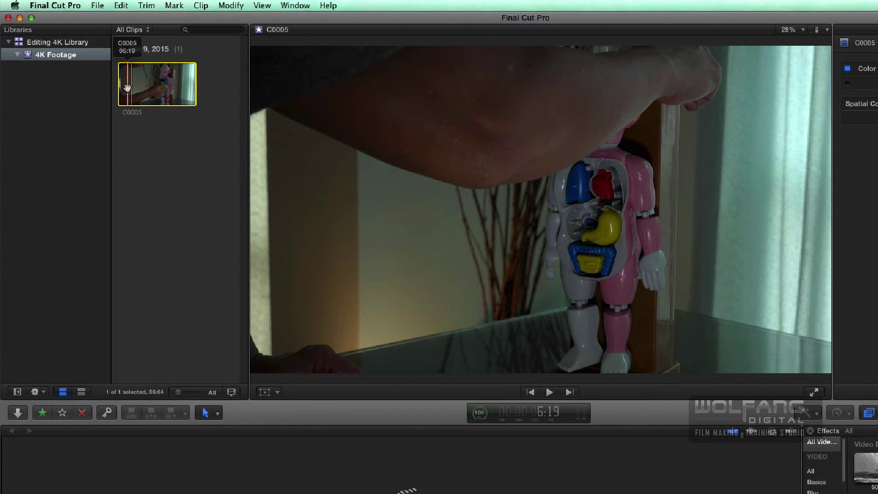
key("space")
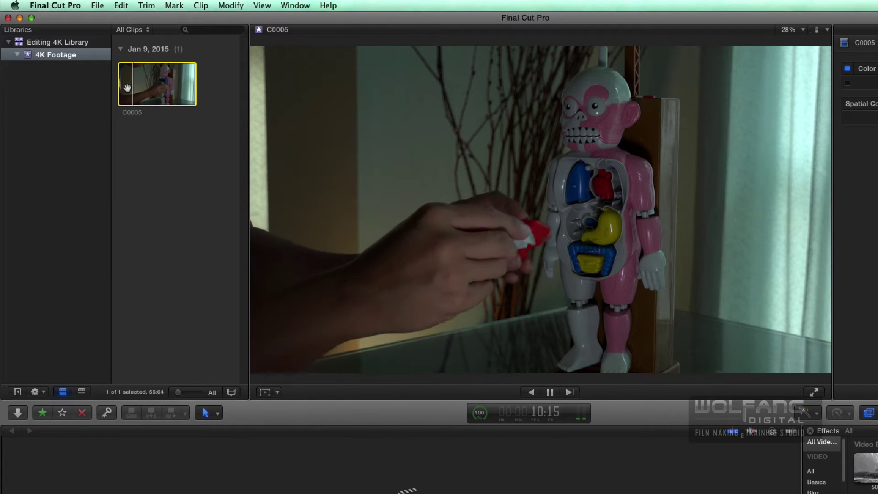
key("space")
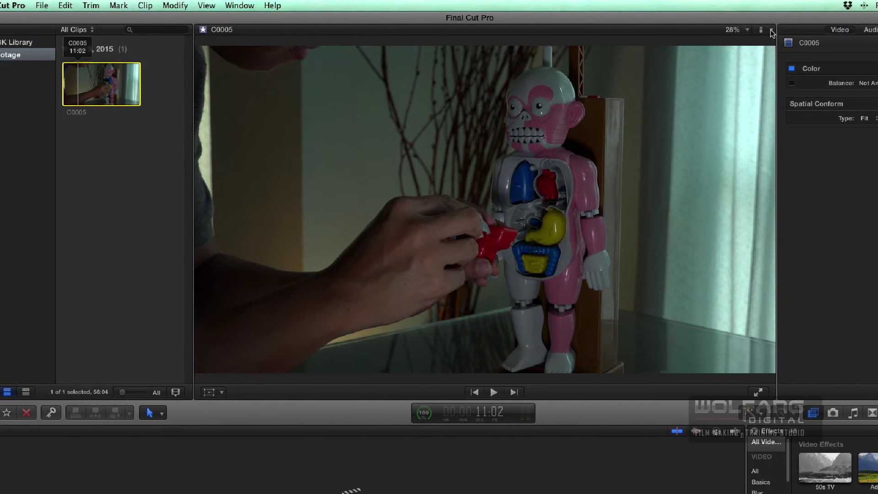
left_click(772, 30)
left_click(796, 129)
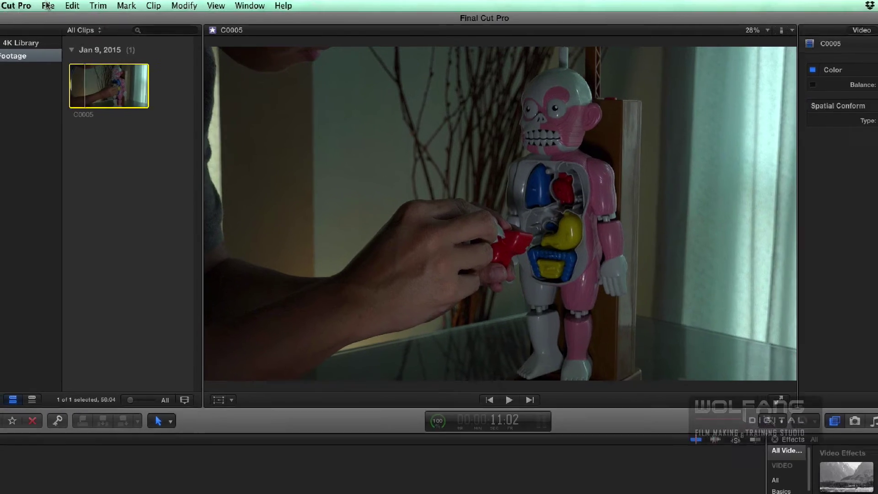
Create a custom project with 1080p HD format, 1920x1080 resolution and 25p frame rate.
left_click(41, 5)
mouse_move(109, 22)
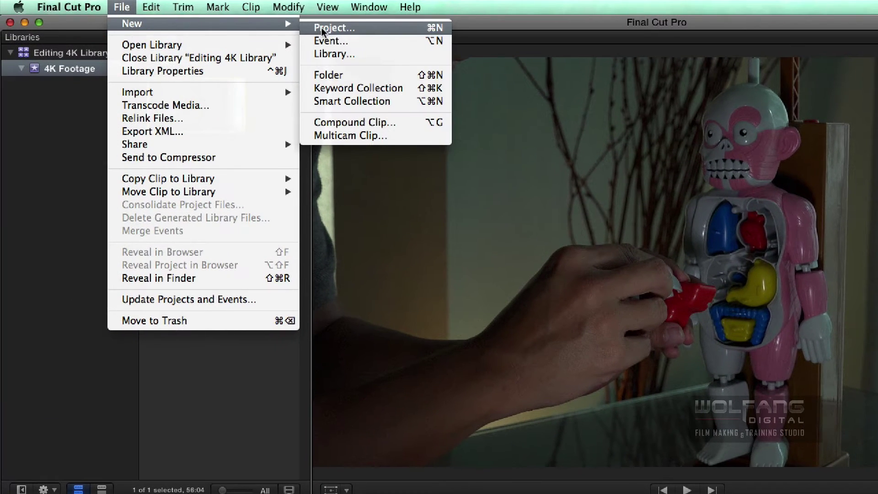
left_click(321, 28)
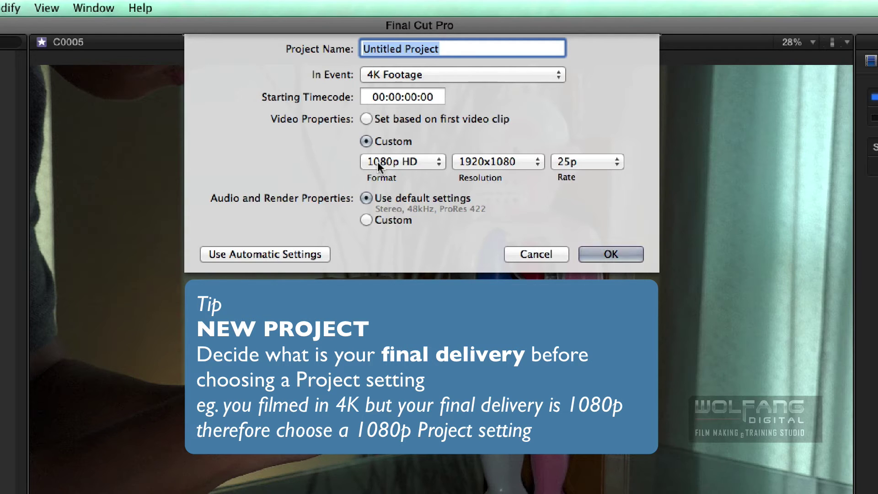
left_click(402, 161)
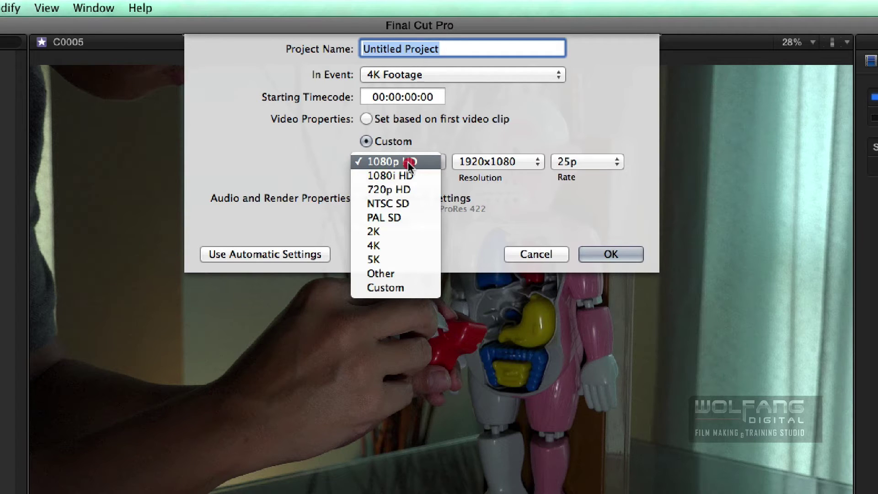
left_click(408, 163)
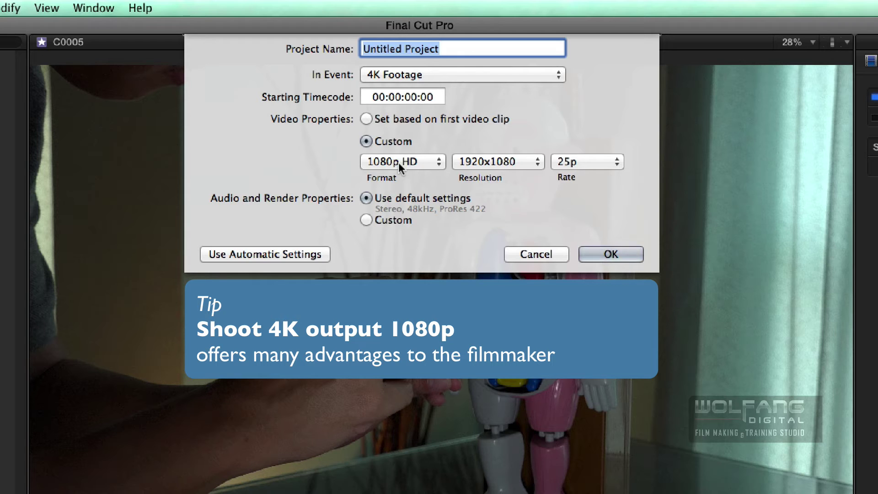
left_click(500, 164)
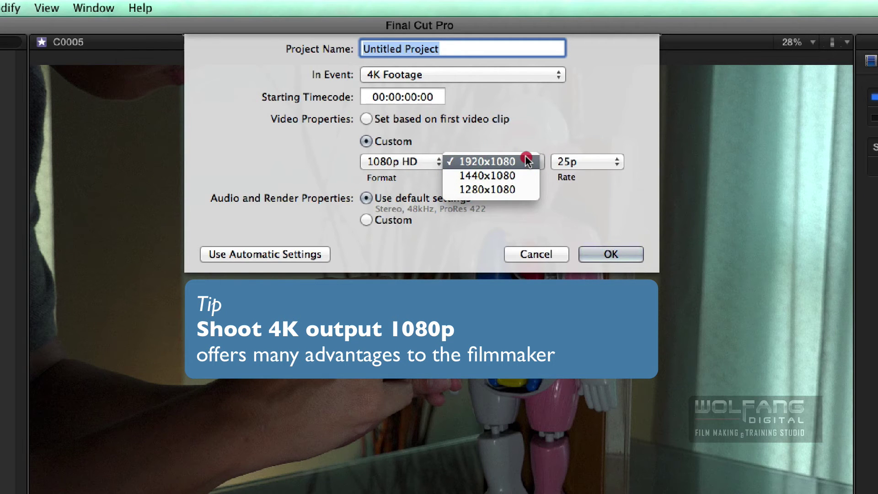
left_click(529, 161)
left_click(587, 161)
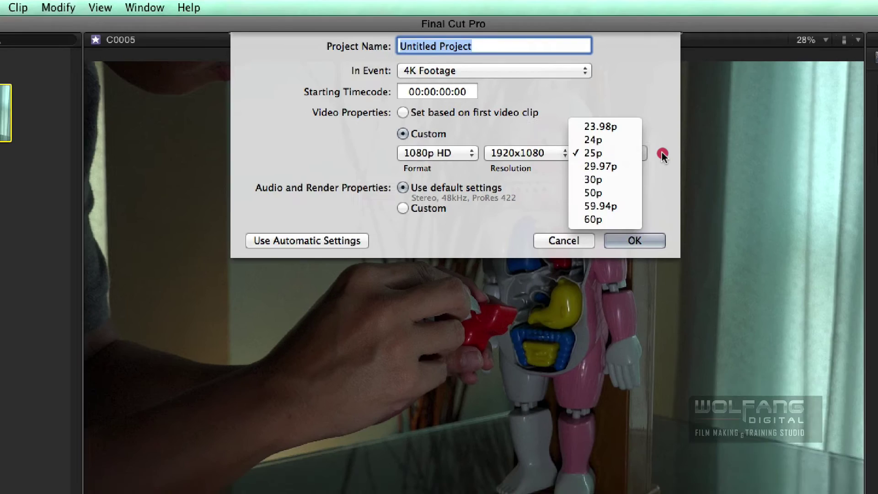
left_click(663, 152)
left_click(634, 240)
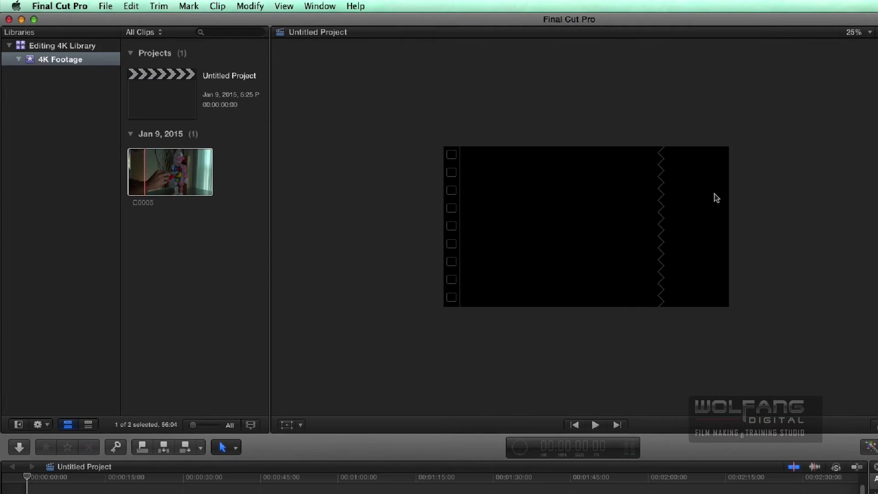
Rename Untitled Project to 'The Reluctant Donor'.
left_click(167, 278)
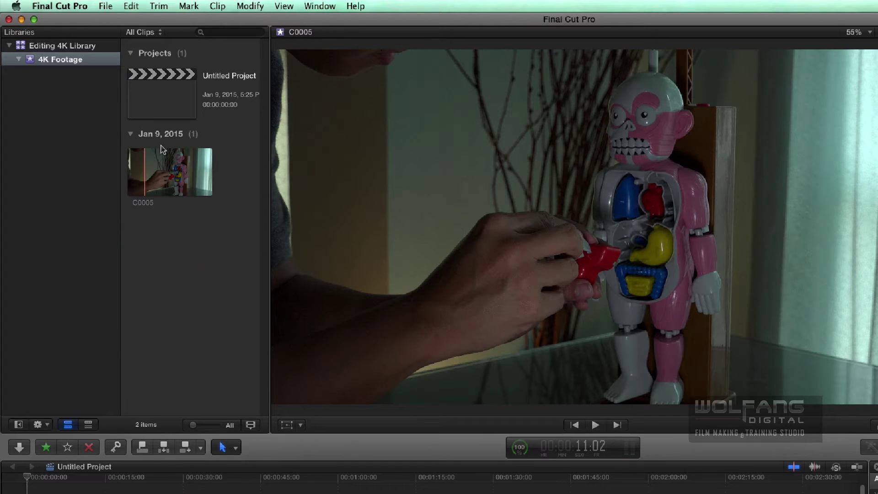
left_click(160, 98)
left_click(215, 76)
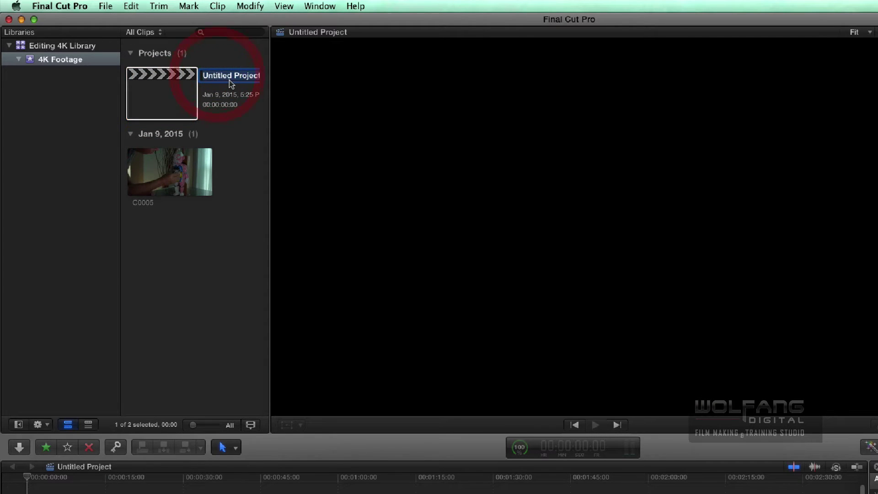
type("The Reluctant D")
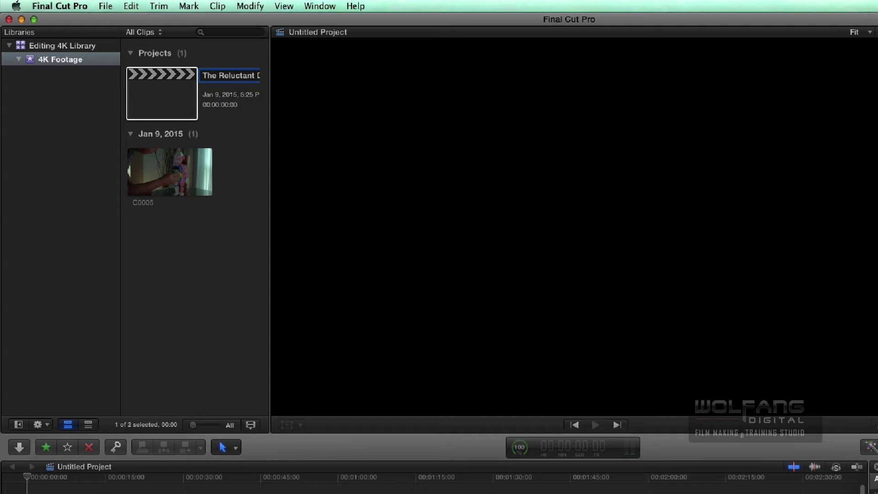
type("onor")
key("Return")
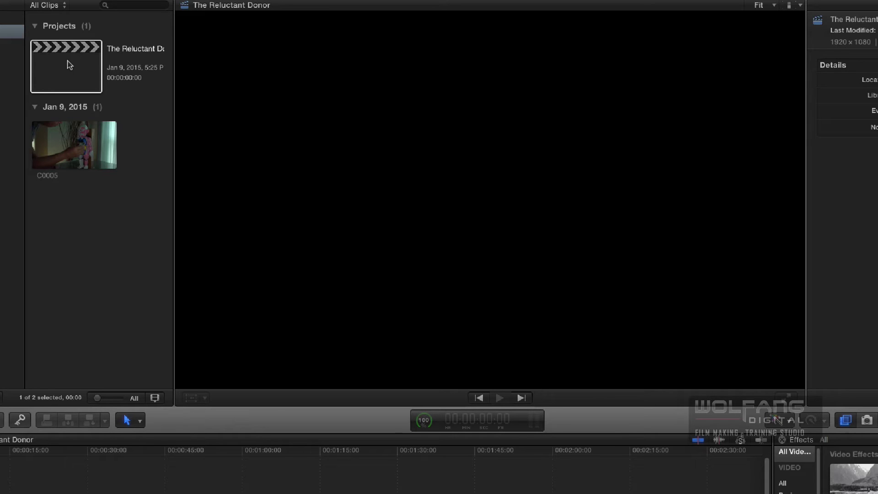
Open The Reluctant Donor, review C0005, mark its start at 21:10 and append it to the timeline.
double_click(70, 65)
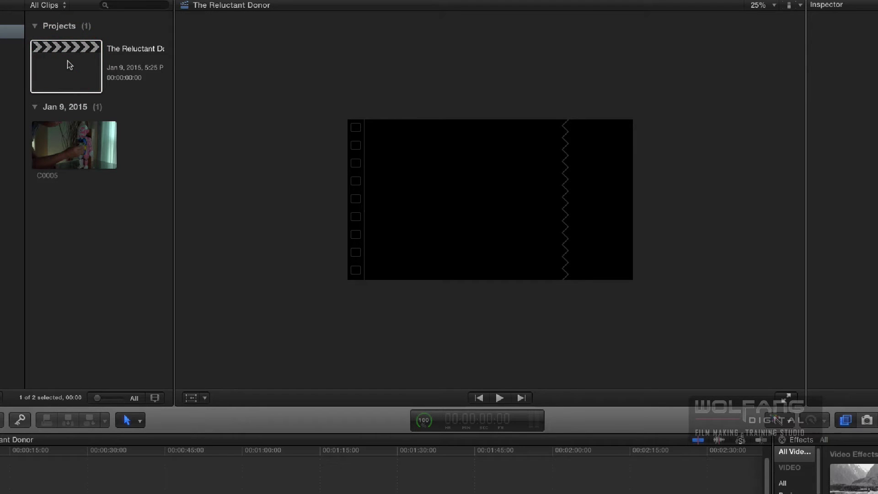
left_click(51, 139)
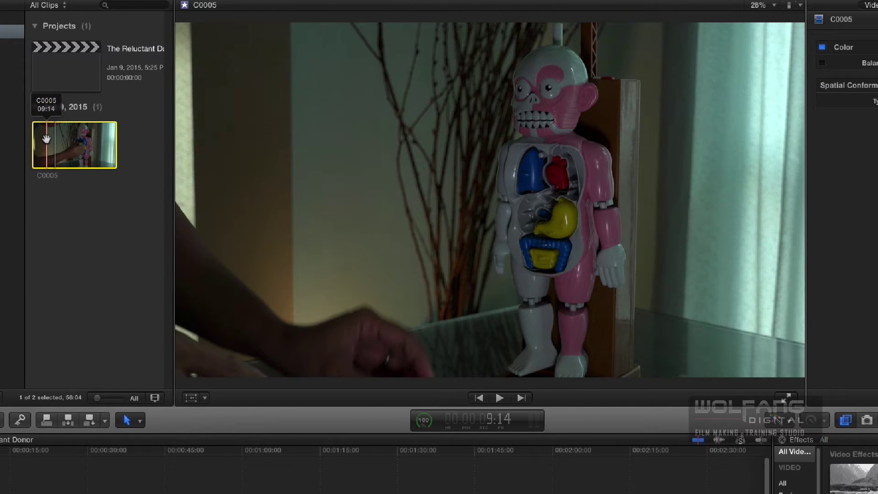
key("space")
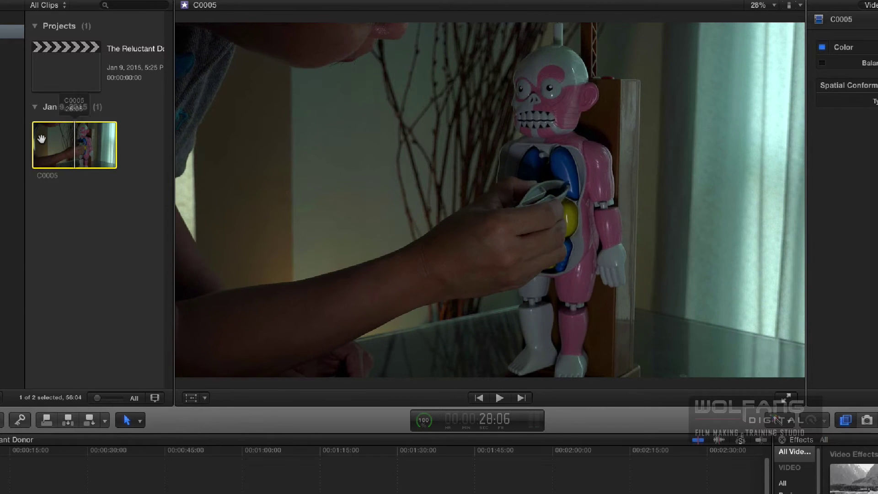
left_click(43, 140)
key("space")
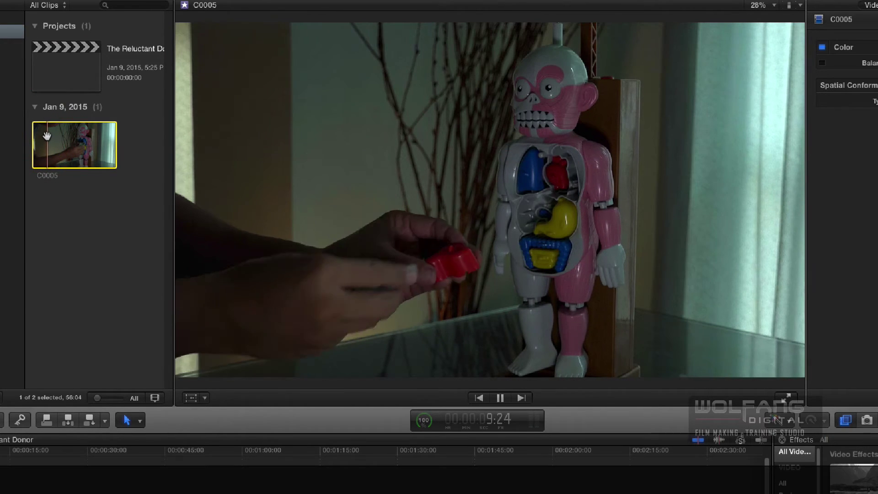
key("space")
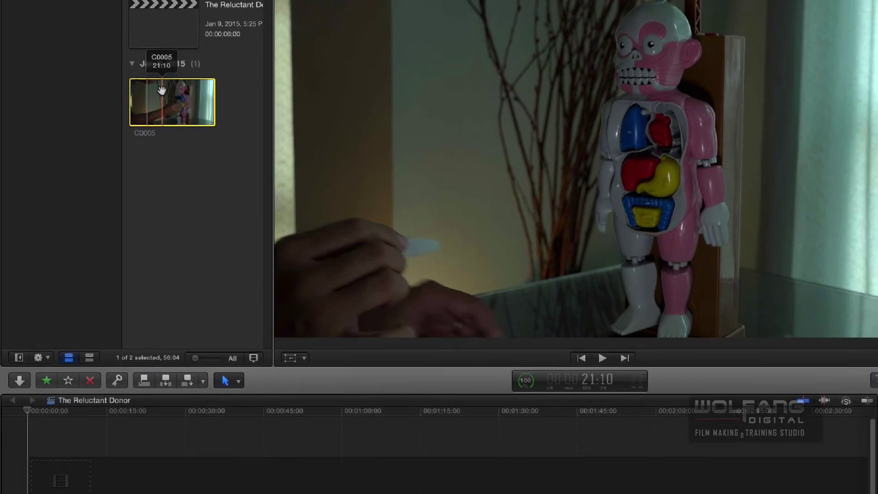
key("i")
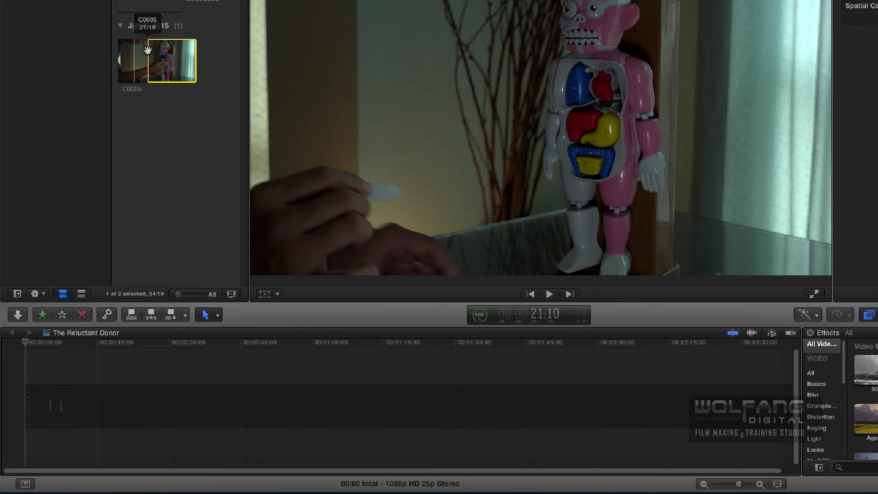
key("w")
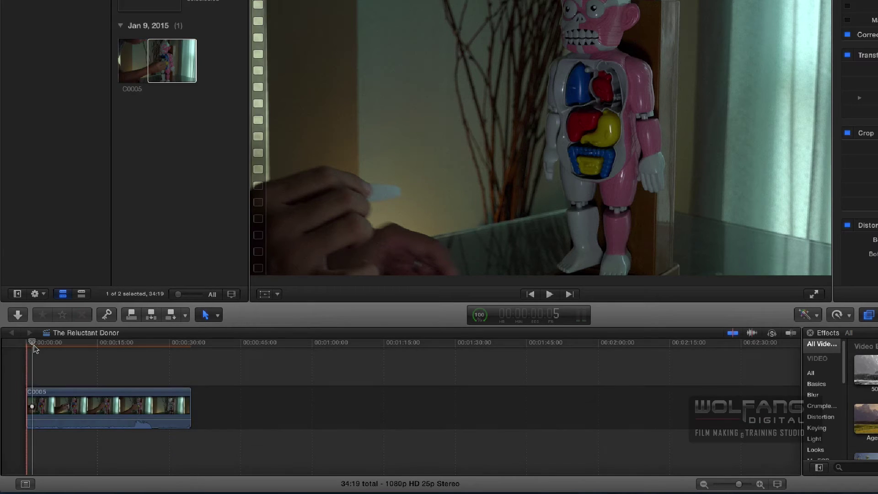
Play the project briefly from its start.
left_click(32, 345)
key("space")
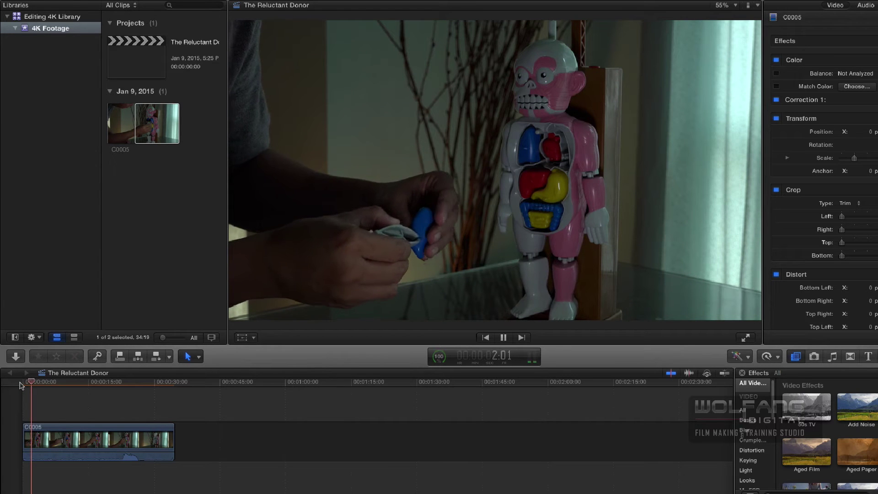
key("space")
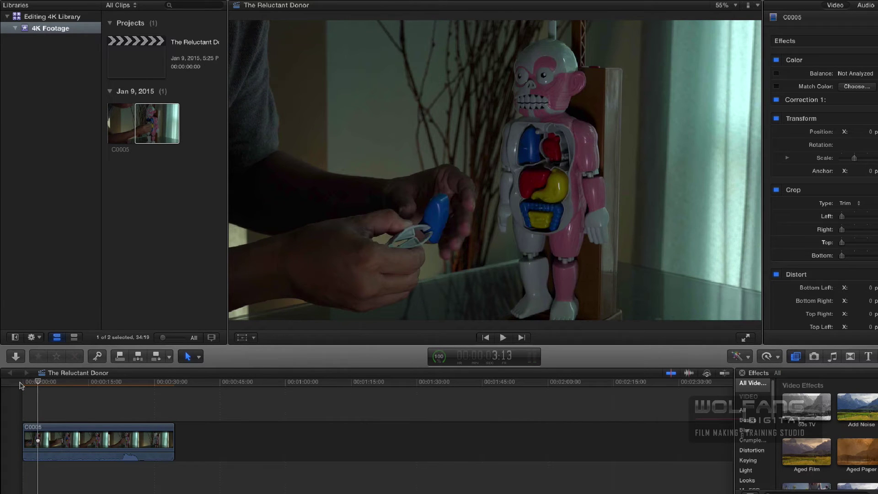
Open Correction 1's Color Board for C0005 and show the Exposure controls.
left_click(36, 431)
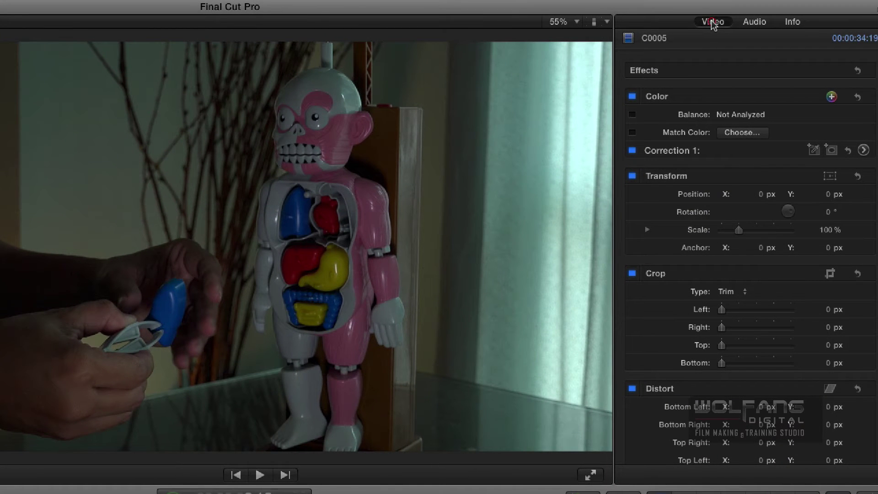
left_click(712, 24)
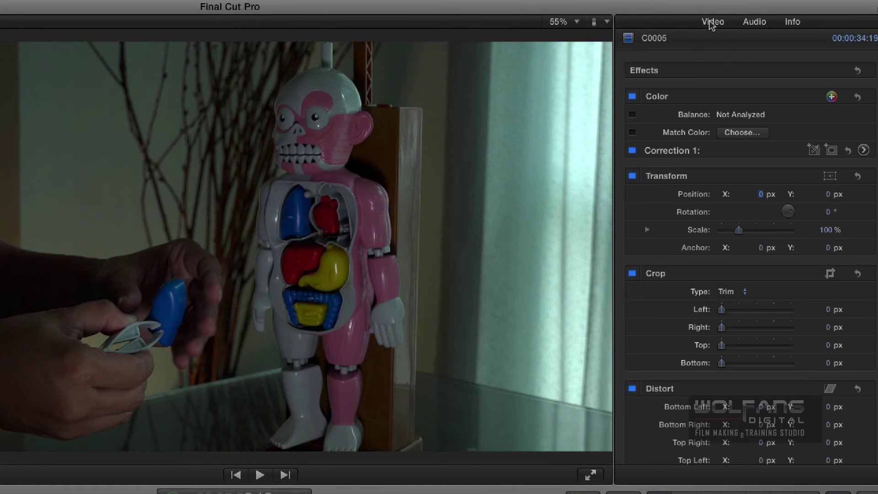
left_click(864, 150)
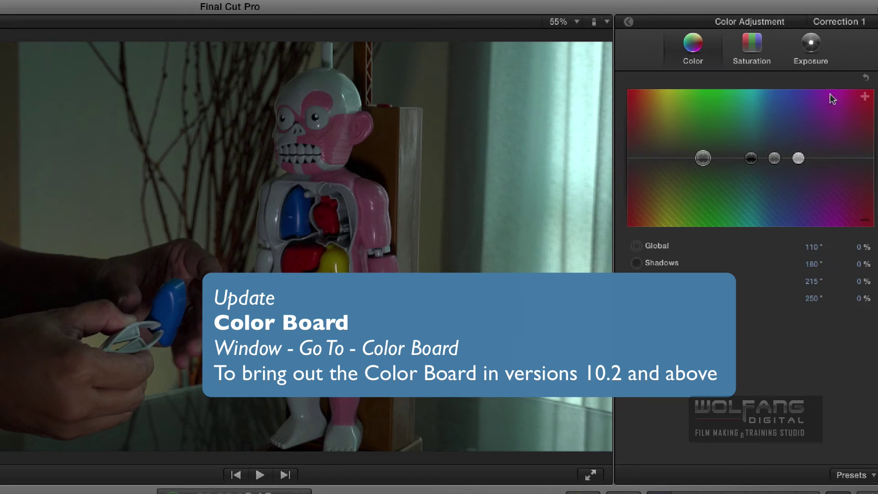
left_click(818, 64)
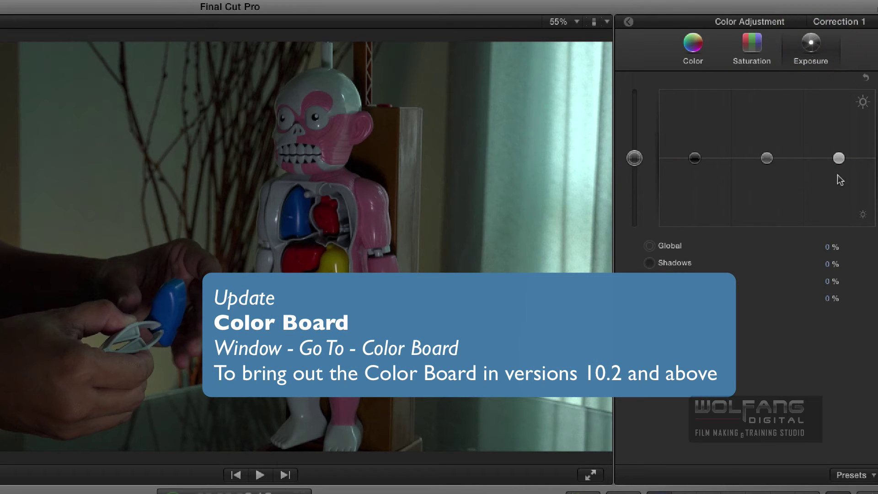
left_click(839, 159)
key("super")
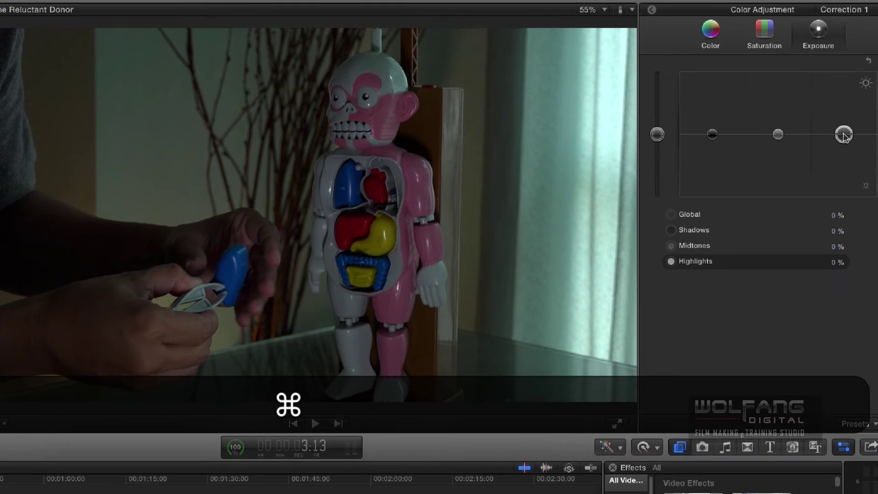
Show the luma waveform and set exposure to highlights -1%, midtones 25%, shadows -1%.
key("super+7")
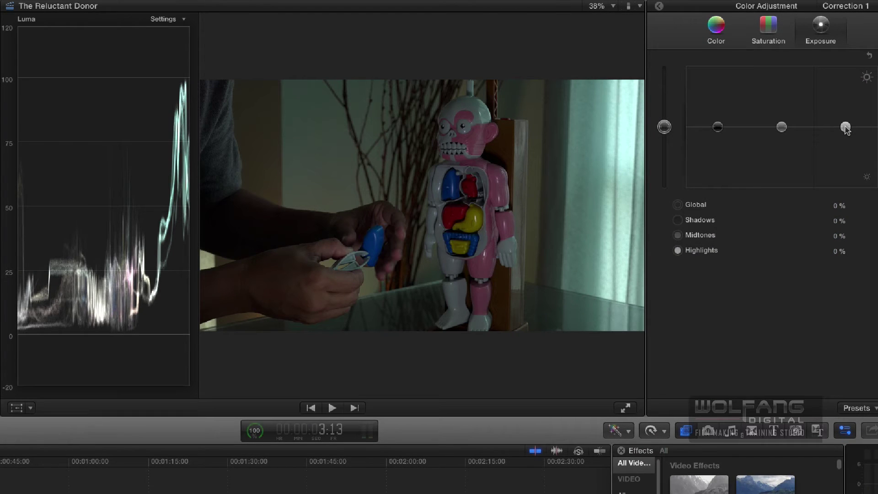
left_click_drag(846, 128, 846, 129)
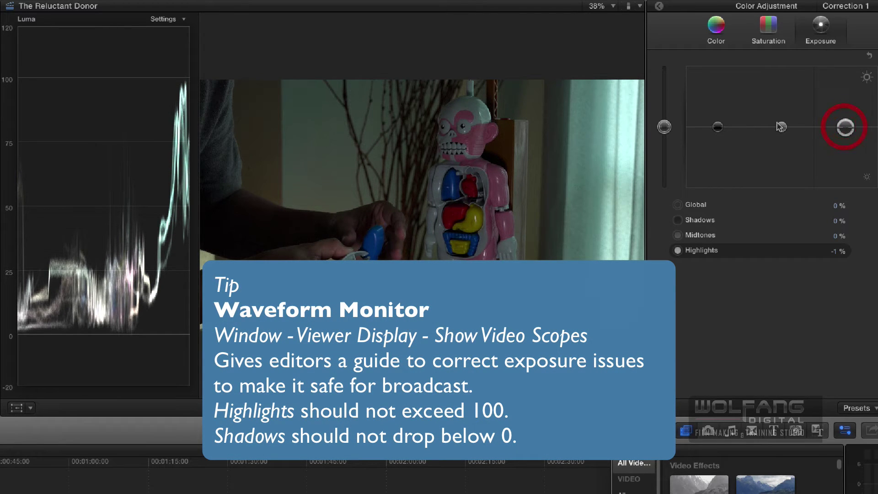
left_click_drag(781, 126, 785, 116)
left_click(717, 127)
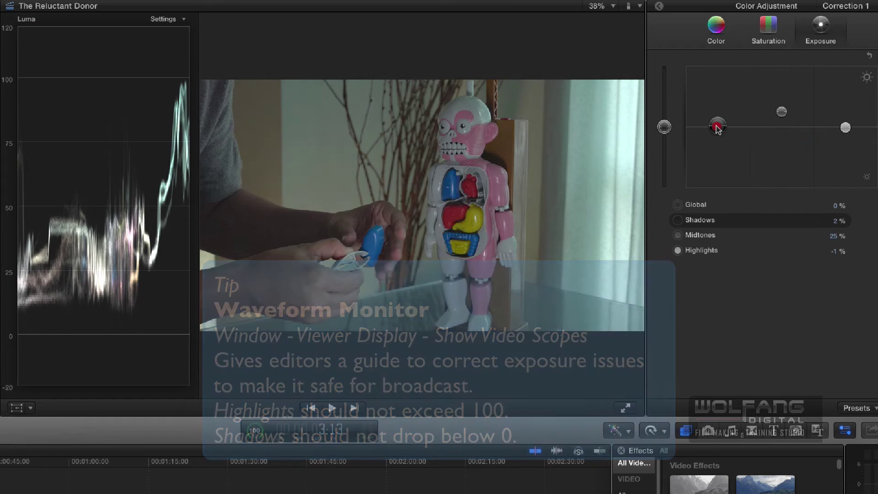
left_click_drag(717, 125, 716, 126)
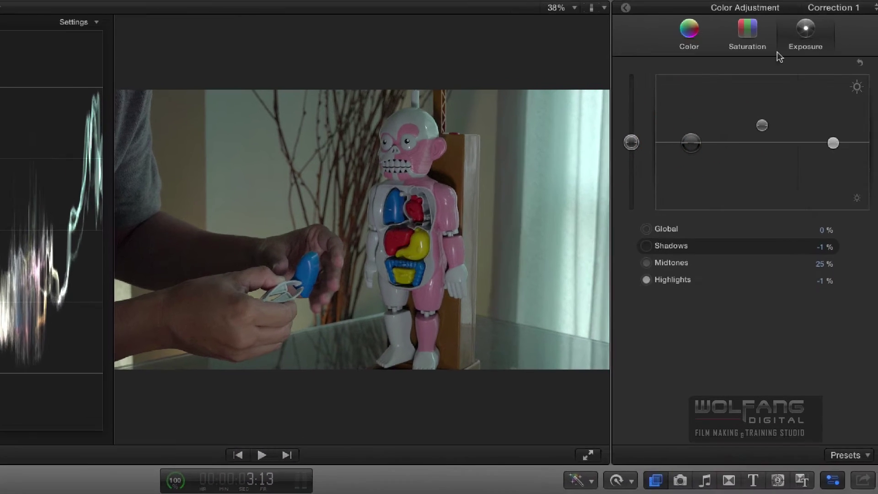
left_click(769, 28)
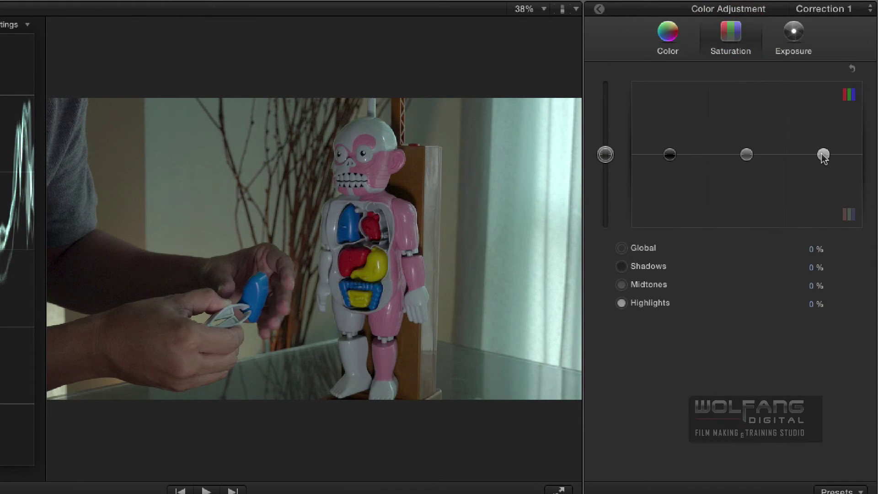
Raise saturation to highlights 22%, midtones 44% and shadows 4%.
left_click_drag(823, 154, 824, 136)
left_click_drag(747, 154, 747, 121)
left_click_drag(670, 156, 674, 152)
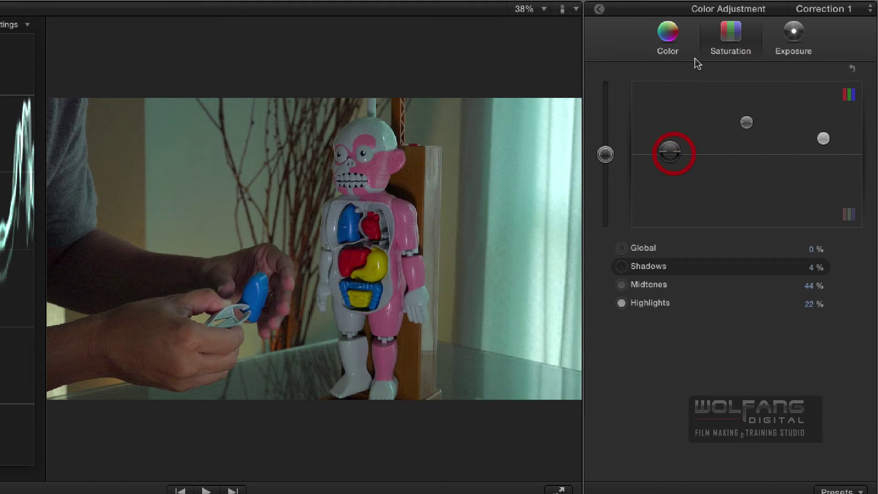
Tint the highlights toward blue (227° at 6%) and fine-tune the shadows tint to 187°.
left_click(669, 44)
left_click_drag(780, 155, 629, 158)
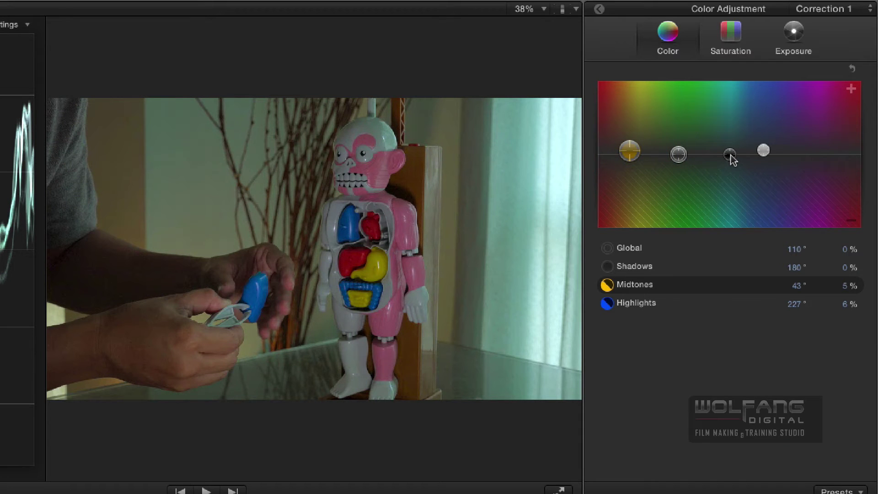
left_click_drag(729, 156, 735, 158)
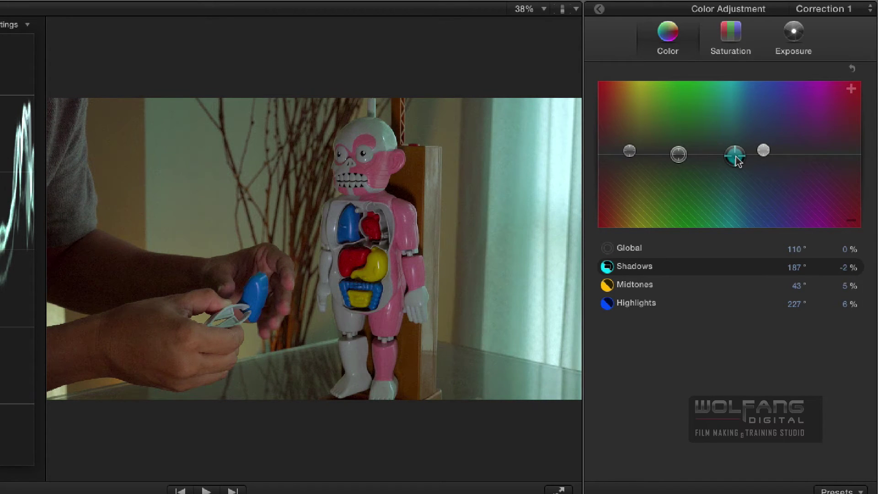
left_click_drag(735, 157, 736, 157)
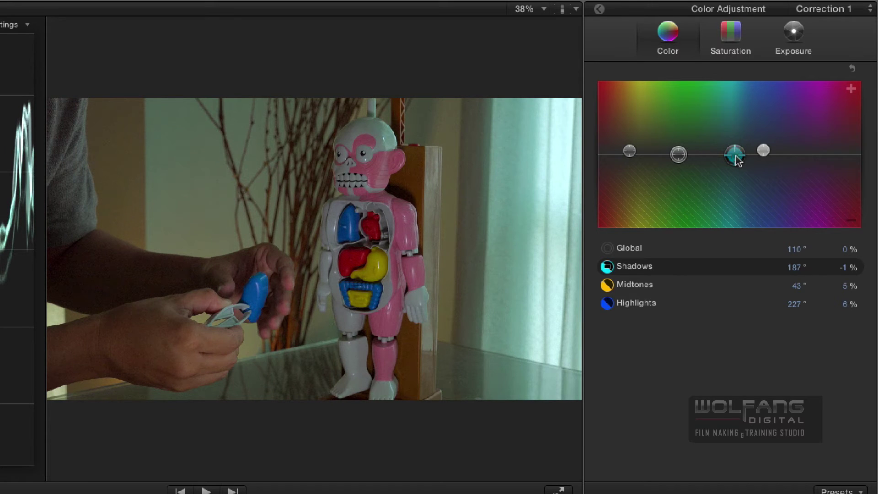
Toggle Correction 1 off and back on in the Video inspector to compare the grade.
left_click(598, 10)
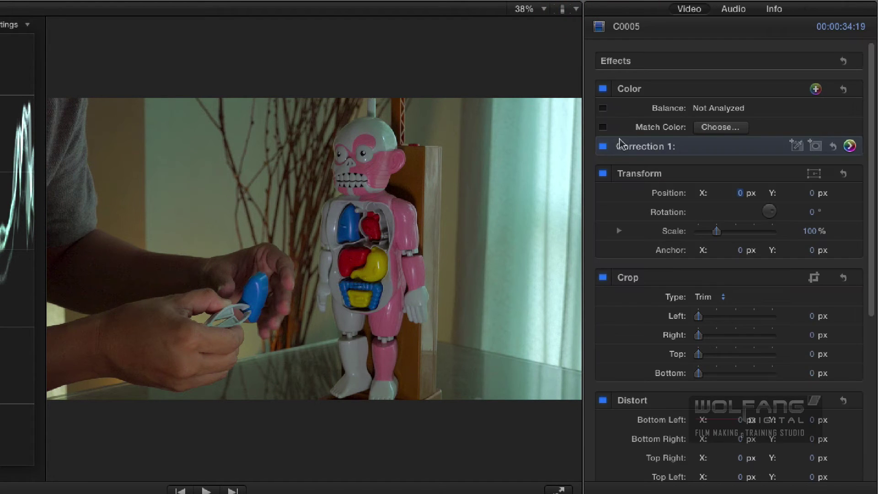
left_click(603, 147)
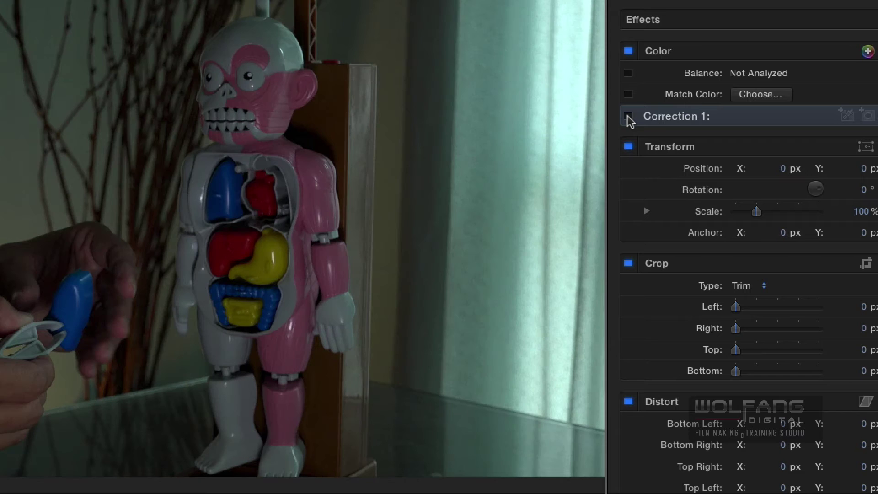
left_click(629, 117)
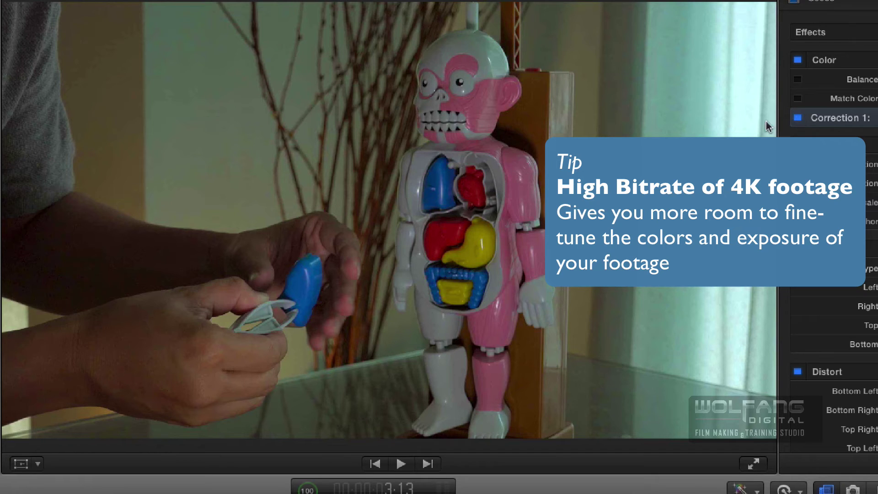
left_click(270, 159)
key("space")
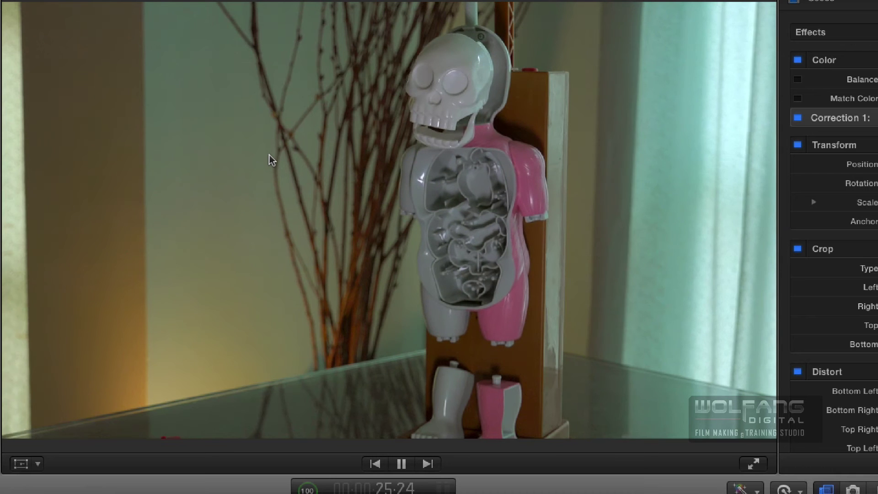
key("space")
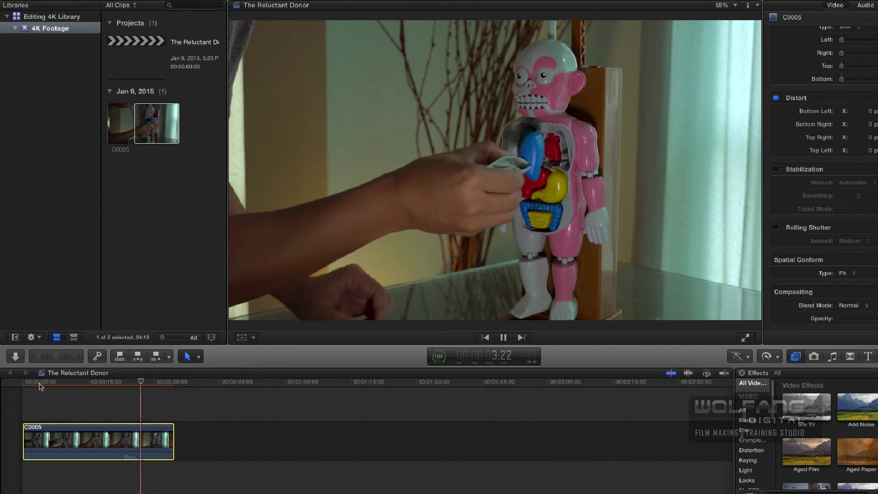
key("space")
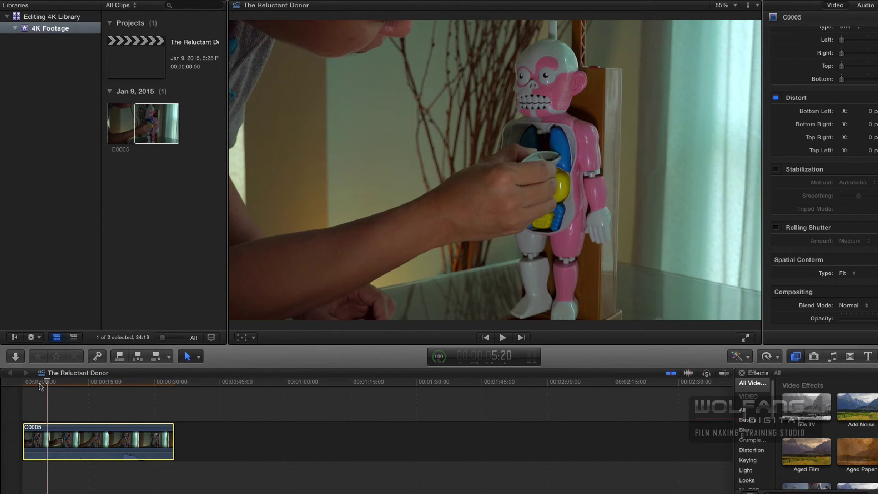
Stop playback and park the playhead near the start of C0005, around 00:00:04:08.
key("space")
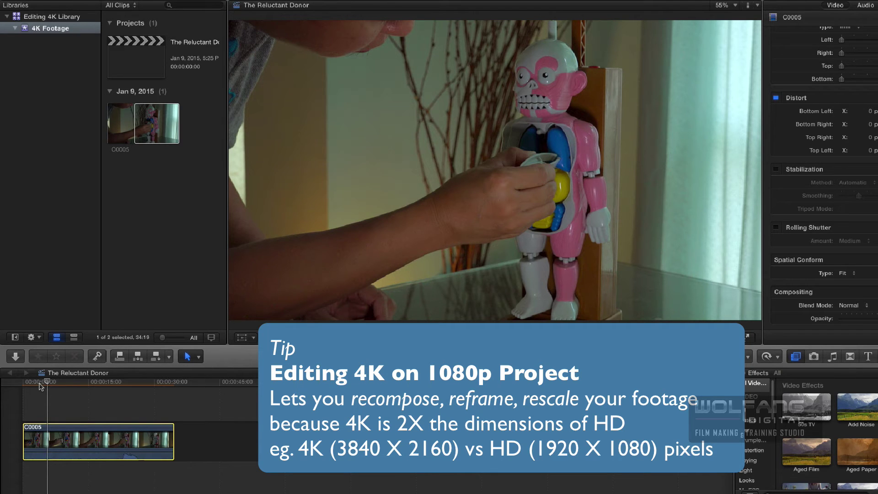
left_click(39, 383)
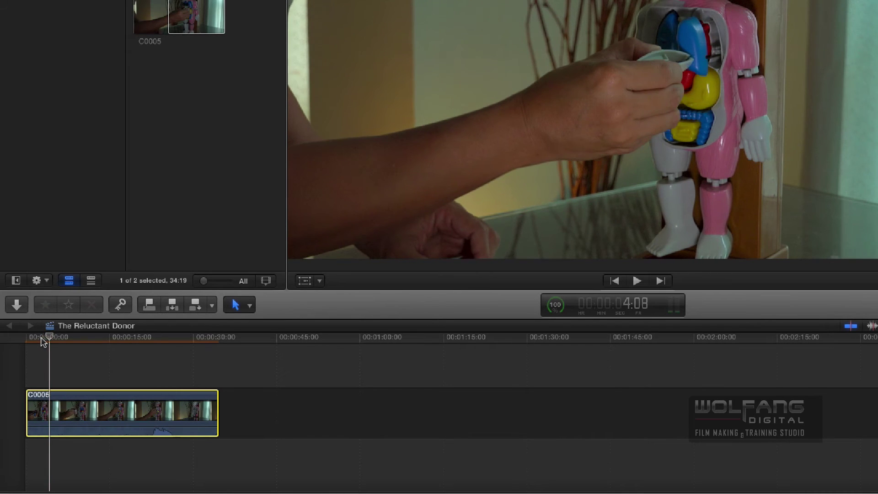
Split C0005 at about four seconds with Cmd+B and select the second part.
left_click(61, 388)
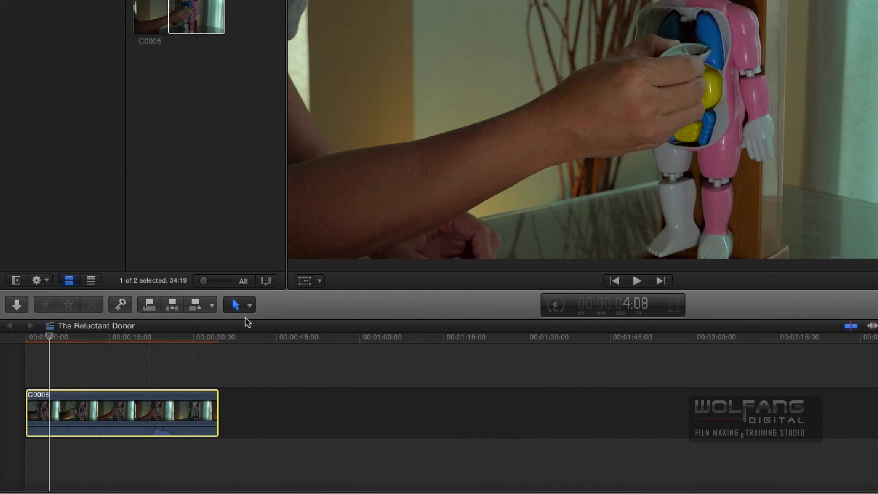
key("super+b")
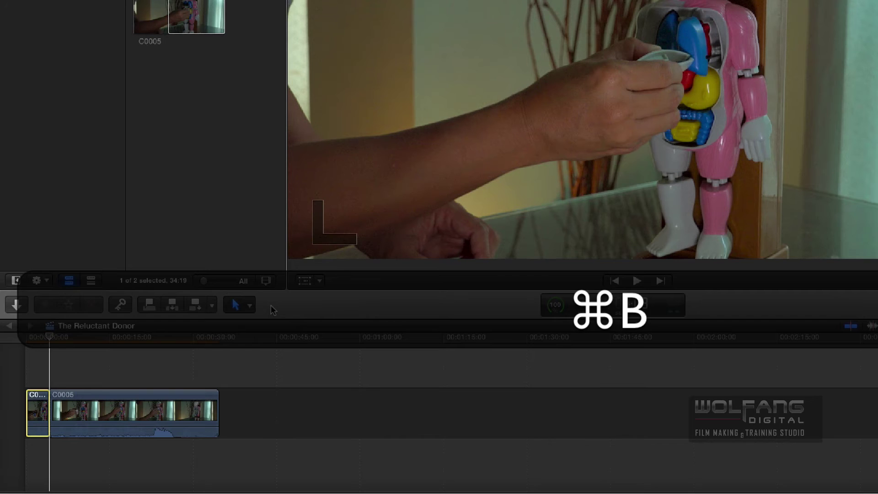
left_click(93, 402)
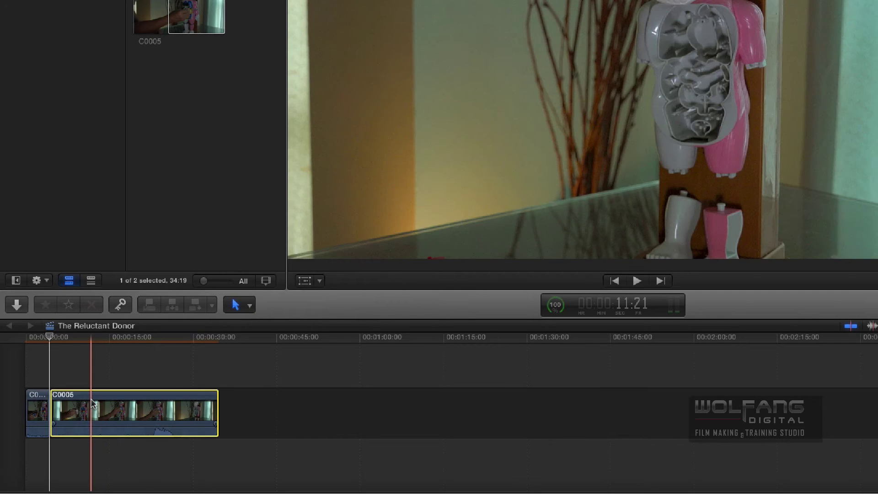
Set the second part's Spatial Conform type to None in the Video inspector.
scroll(799, 242, "down", 5)
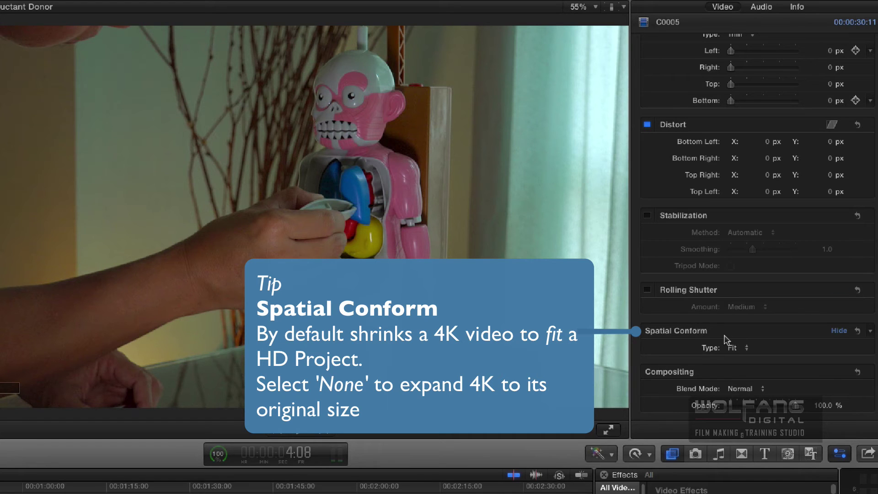
left_click(735, 349)
left_click(748, 368)
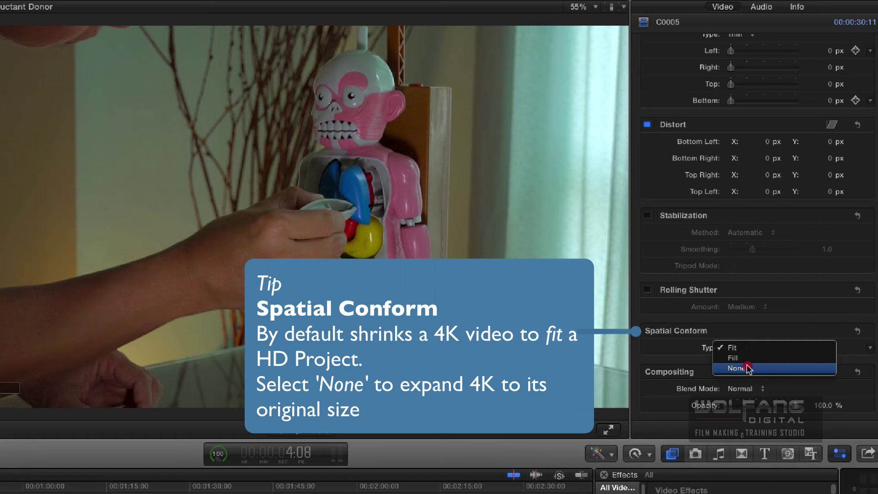
left_click(747, 368)
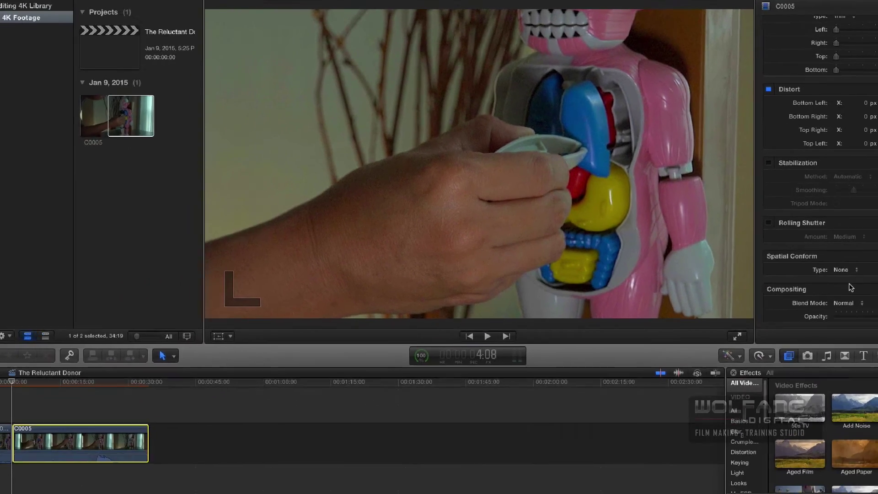
left_click(21, 370)
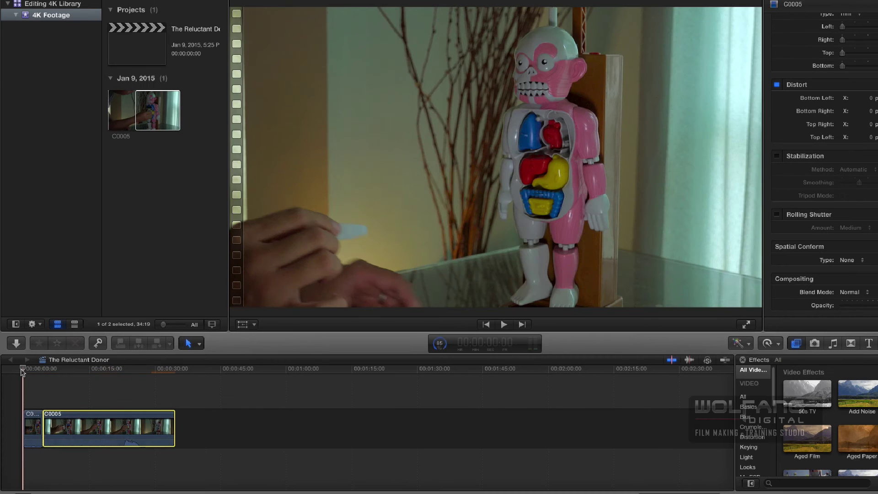
key("space")
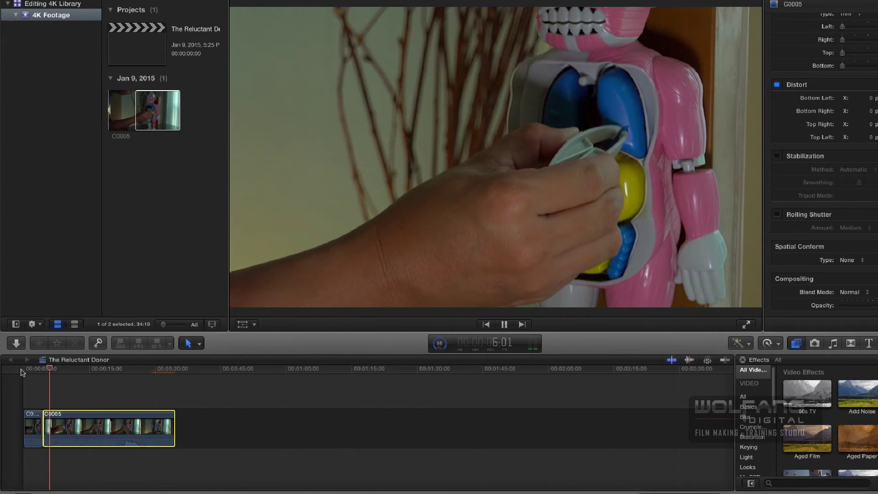
key("space")
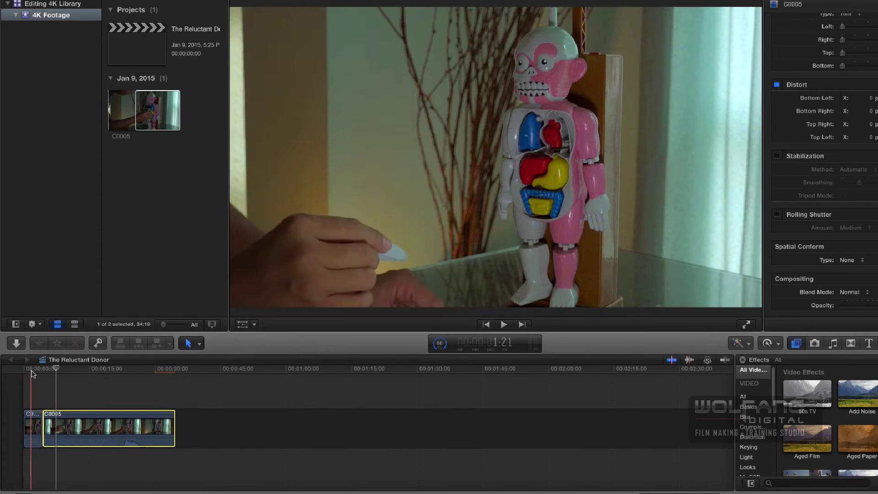
left_click(33, 371)
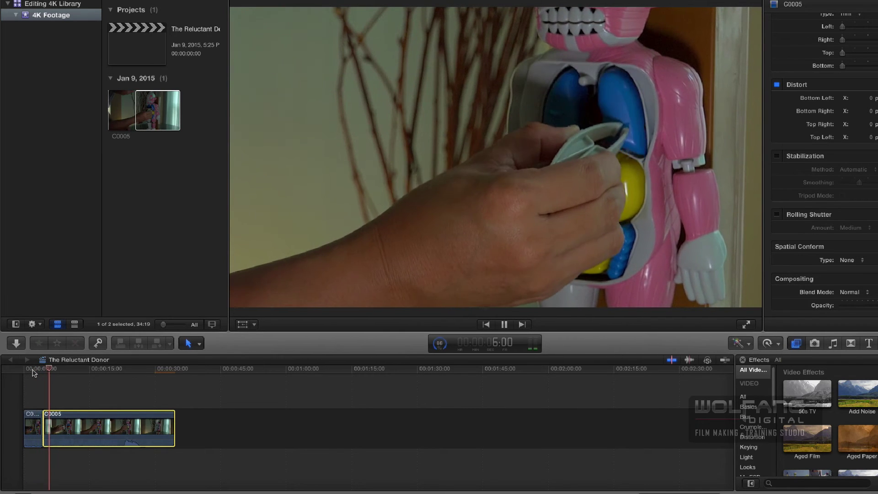
key("space")
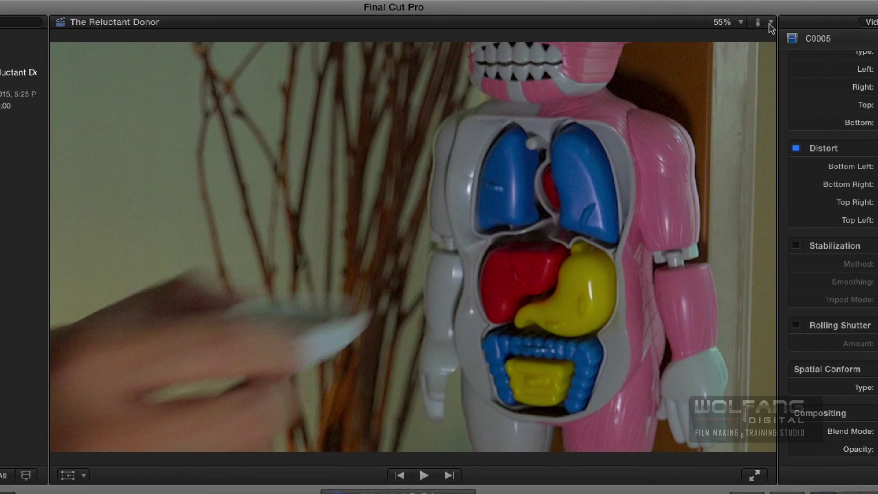
left_click(740, 22)
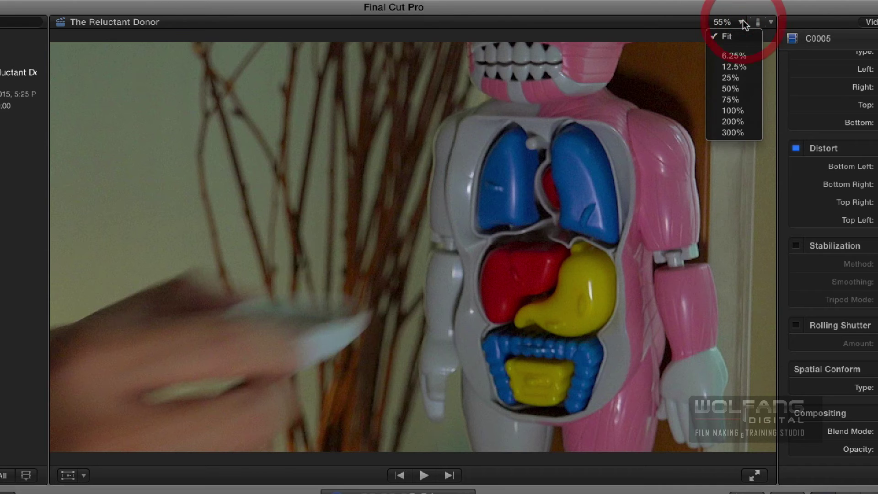
left_click(738, 79)
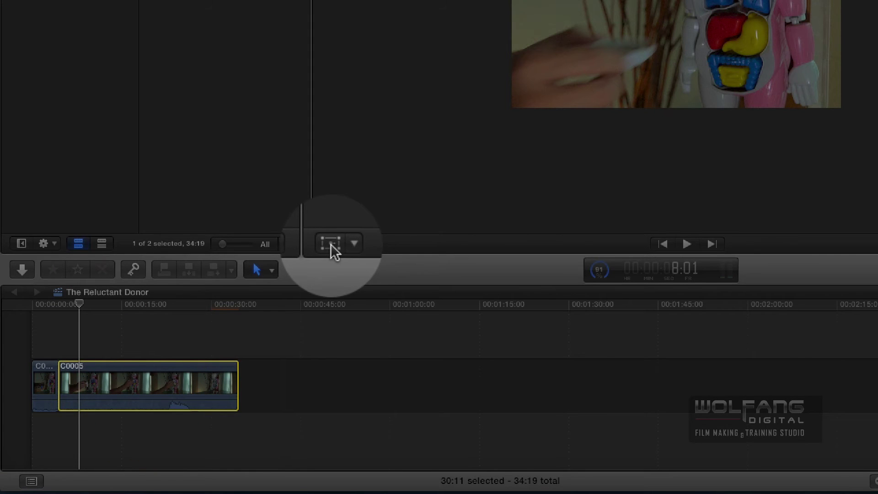
left_click(331, 243)
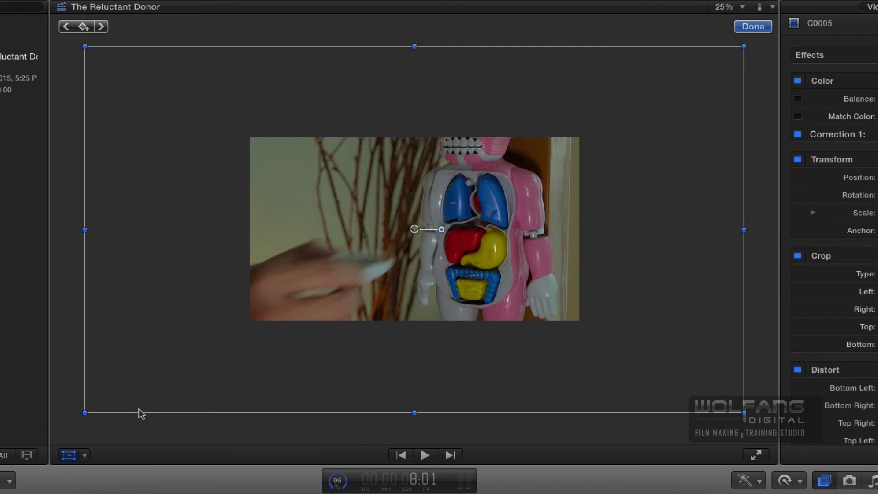
key("shift")
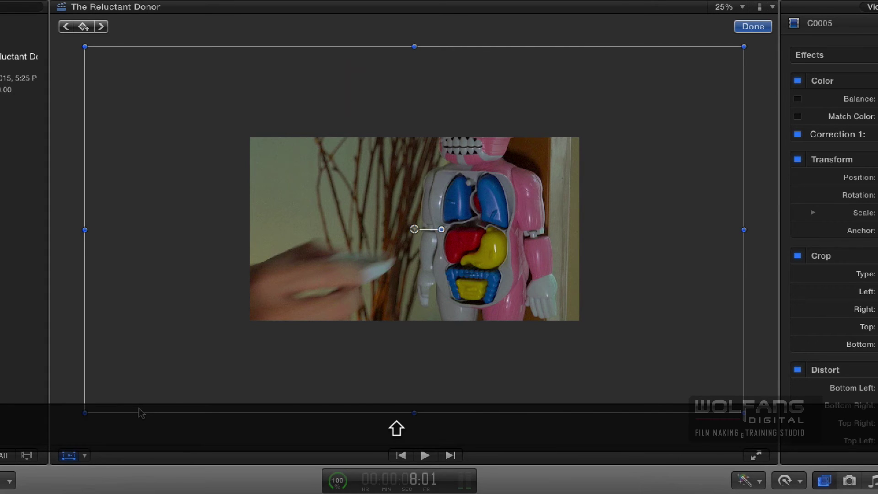
key("shift+z")
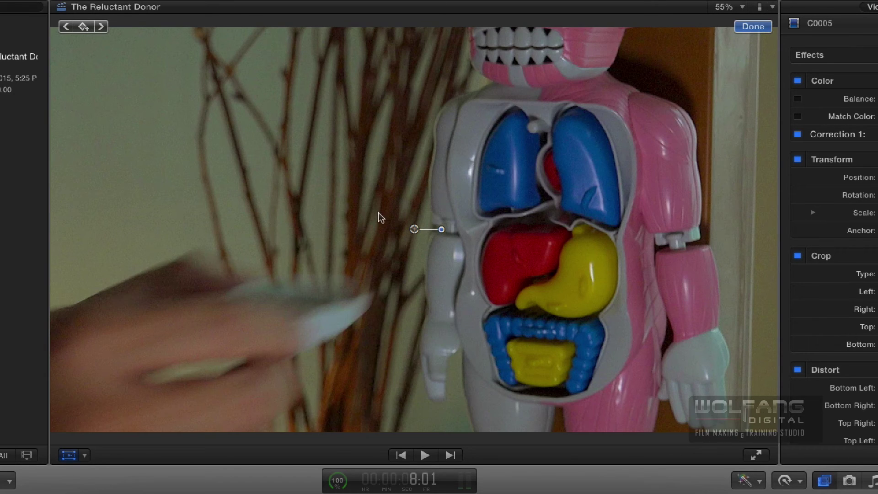
left_click(741, 7)
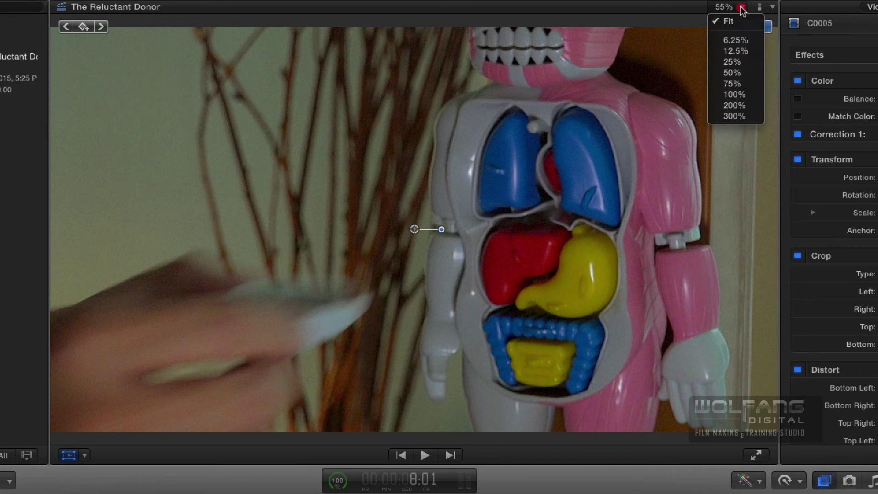
left_click(736, 52)
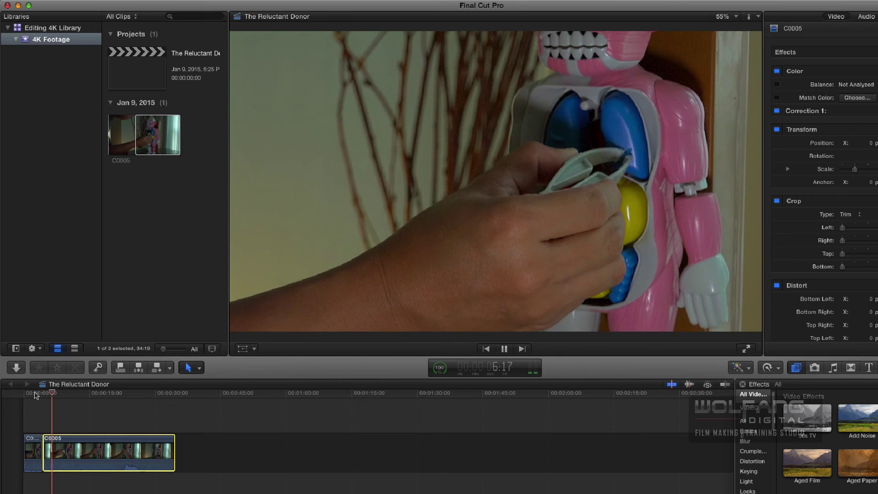
Stop playback at 8:04 and blade C0005 into two clips there.
key("space")
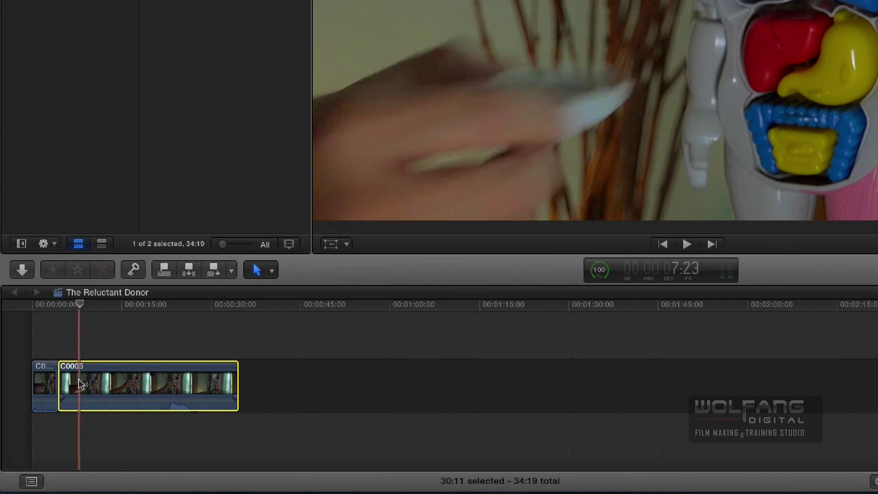
key("super")
key("super+b")
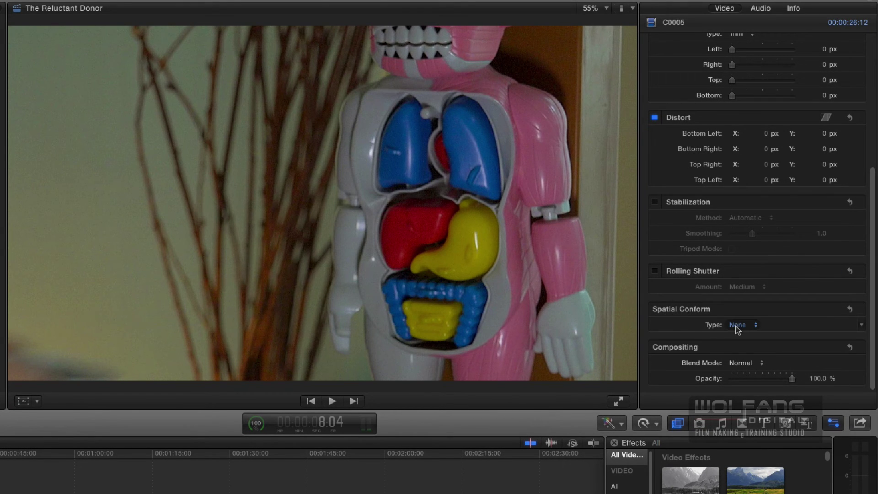
Set the second clip's Transform Scale to 50% and play back to check the framing.
scroll(737, 328, "up", 5)
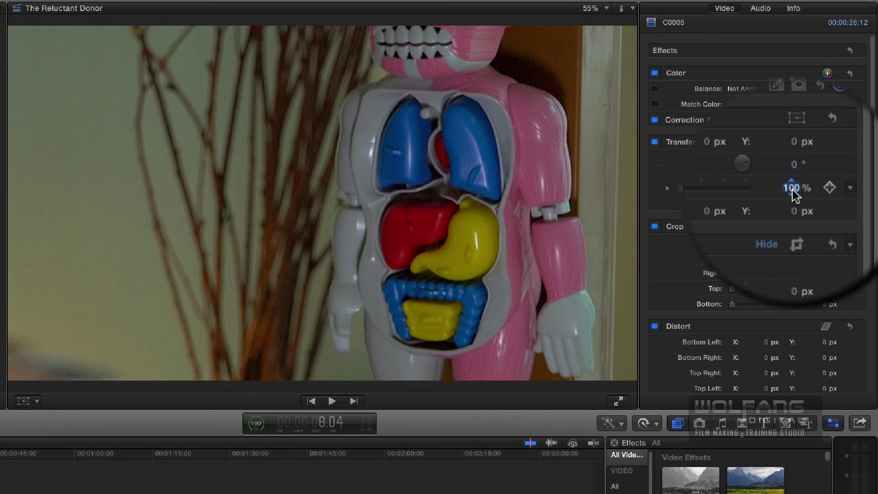
key("Return")
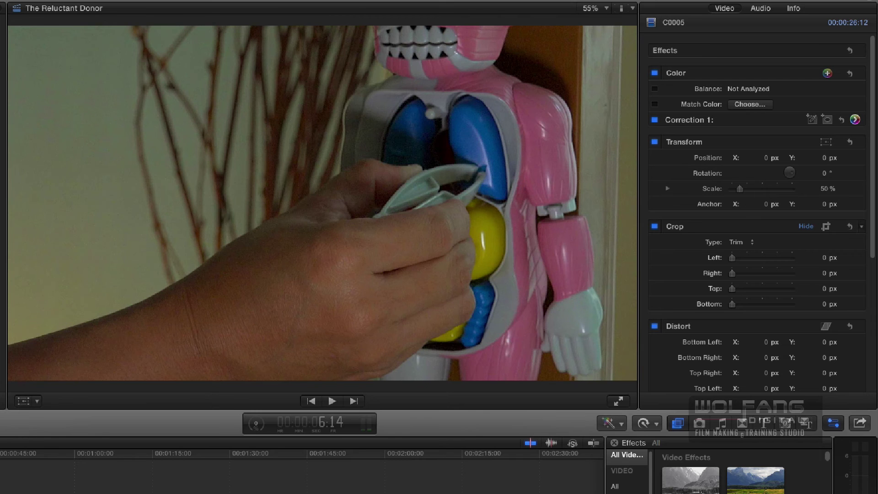
key("space")
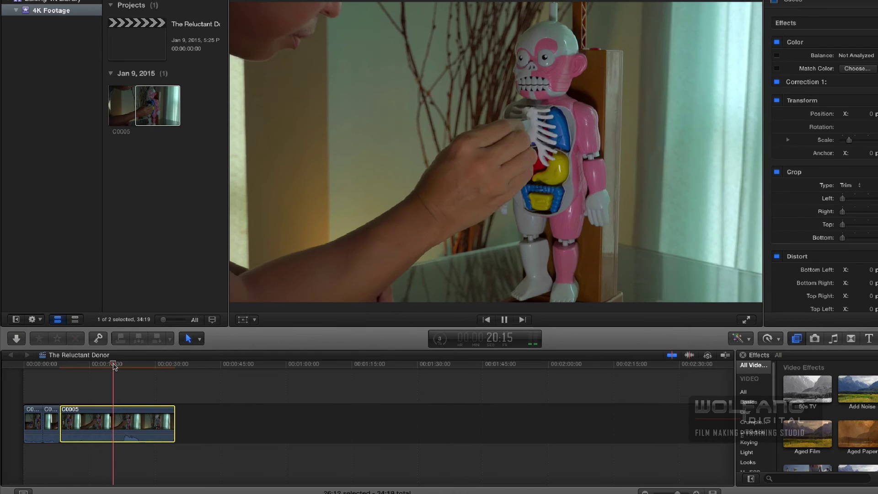
key("space")
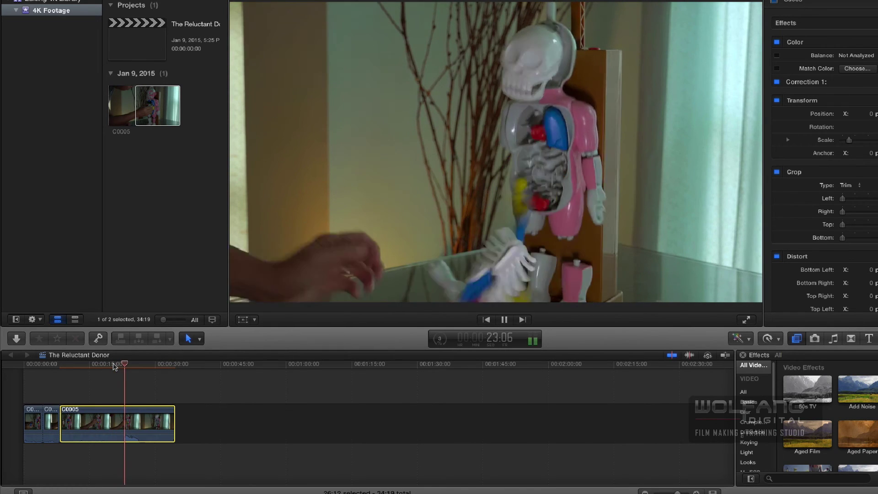
key("space")
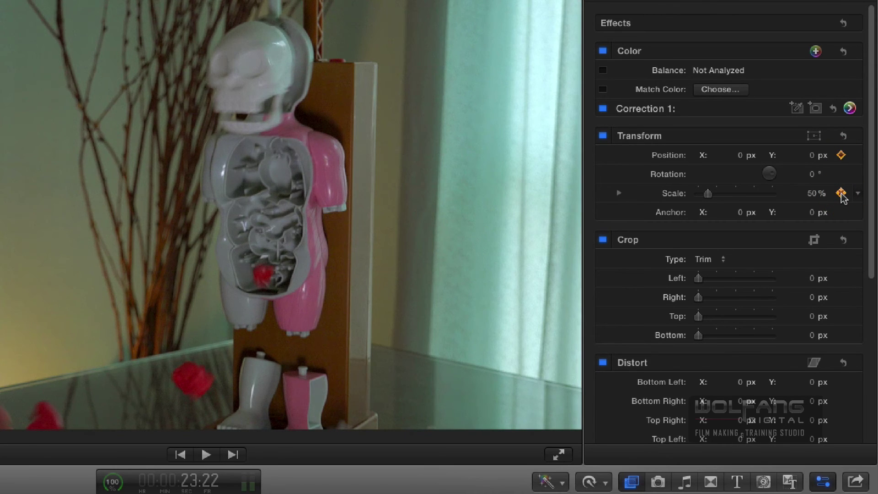
At 25:04, set Scale to 100% to create the end keyframe of the zoom-in.
key("space")
key("space")
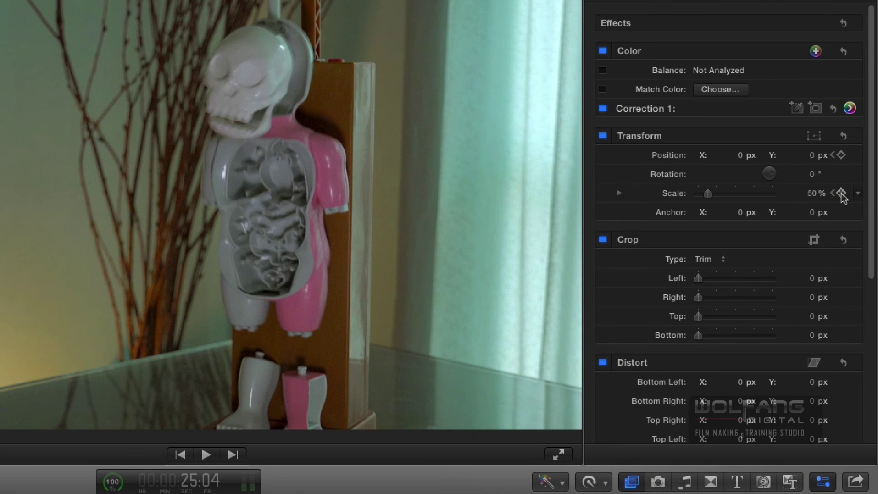
left_click(813, 193)
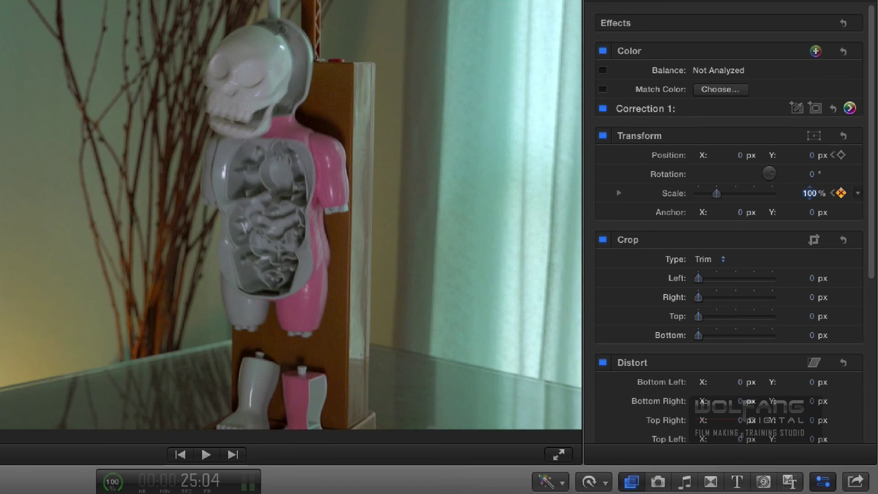
key("Return")
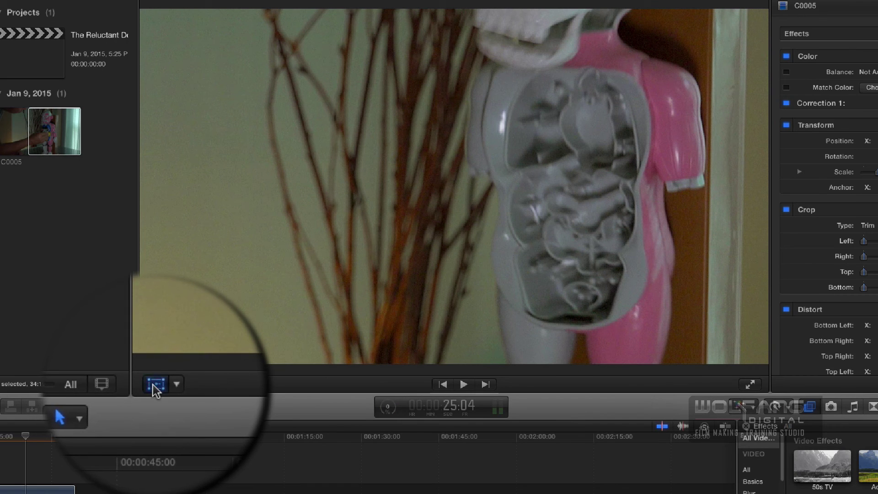
Drag the image down in the viewer to frame the skeleton's head (Position X about -39.8).
left_click(155, 384)
left_click_drag(566, 67, 554, 201)
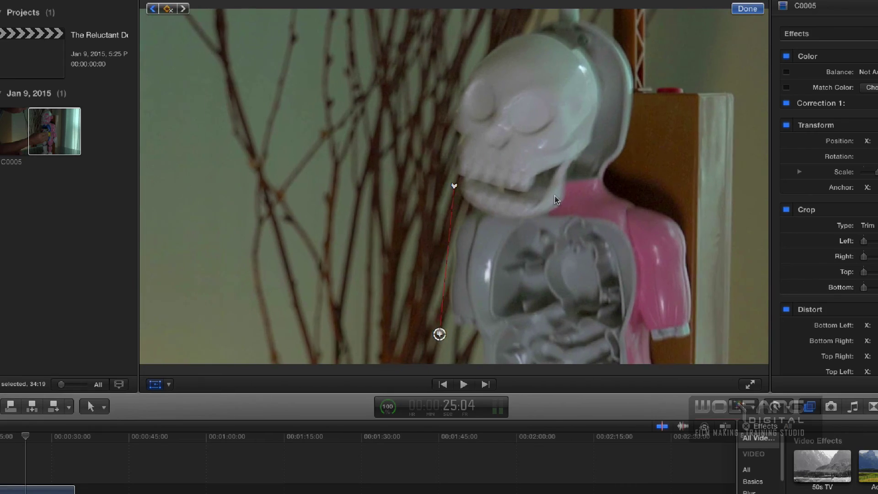
left_click(526, 200)
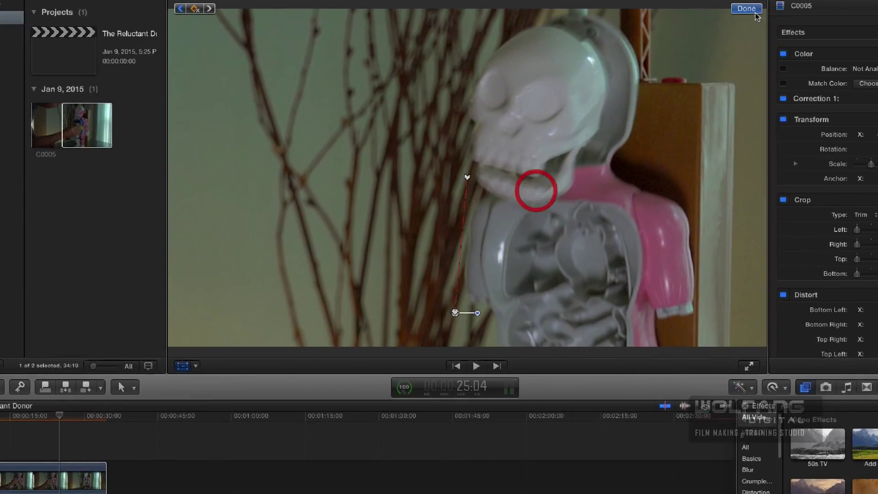
left_click(753, 11)
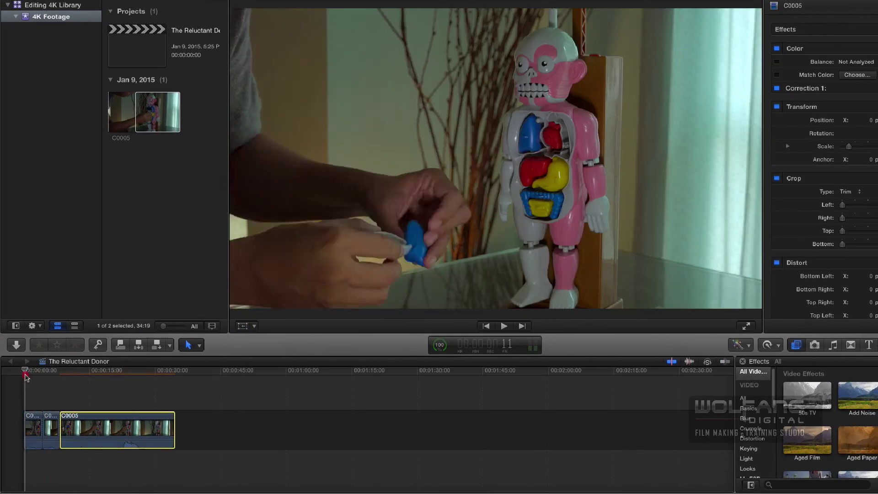
left_click(22, 379)
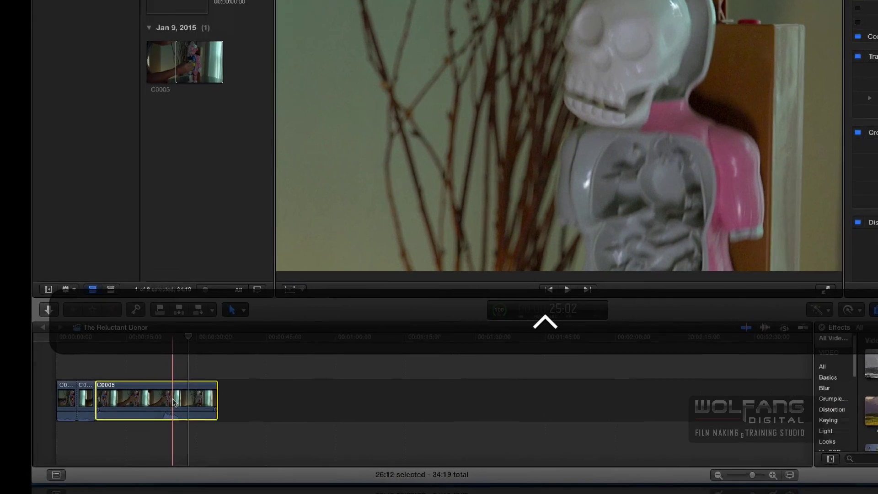
Show Video Animation, drag the end Transform keyframe slightly earlier, and park the playhead at 21:08.
key("ctrl+v")
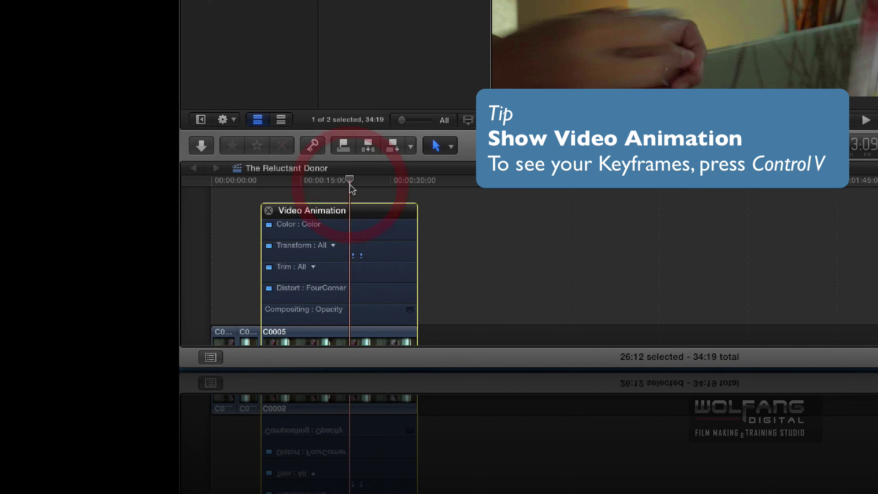
key("super+equal")
key("super+equal")
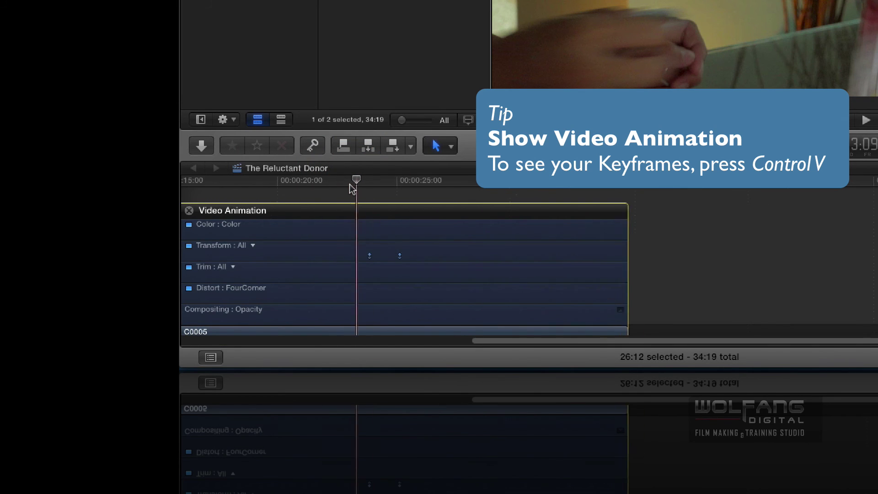
scroll(349, 184, "left", 10)
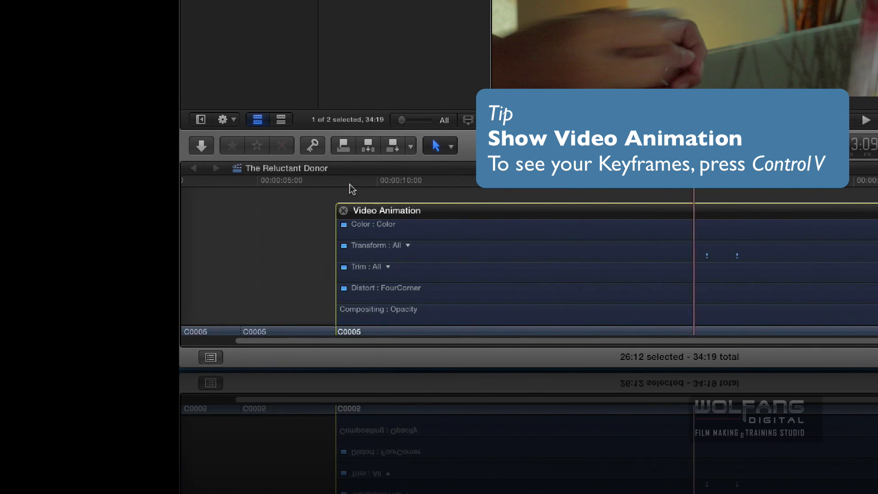
left_click(739, 255, "alt")
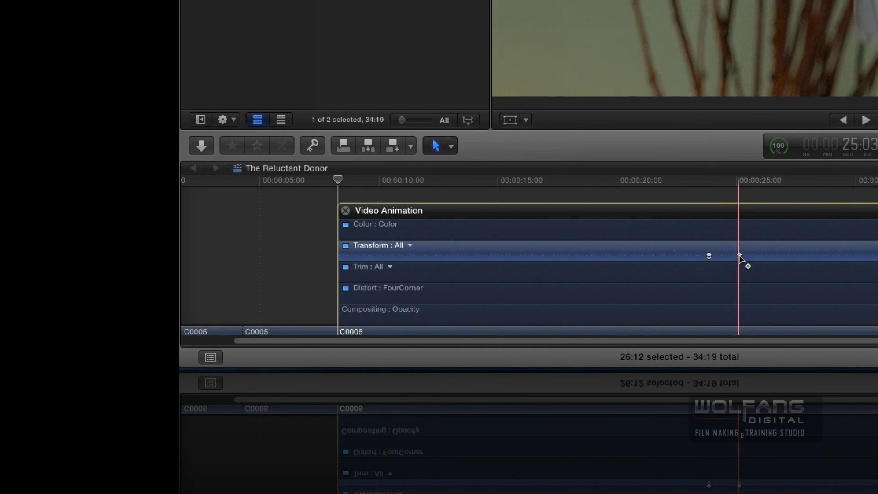
left_click_drag(739, 256, 727, 256)
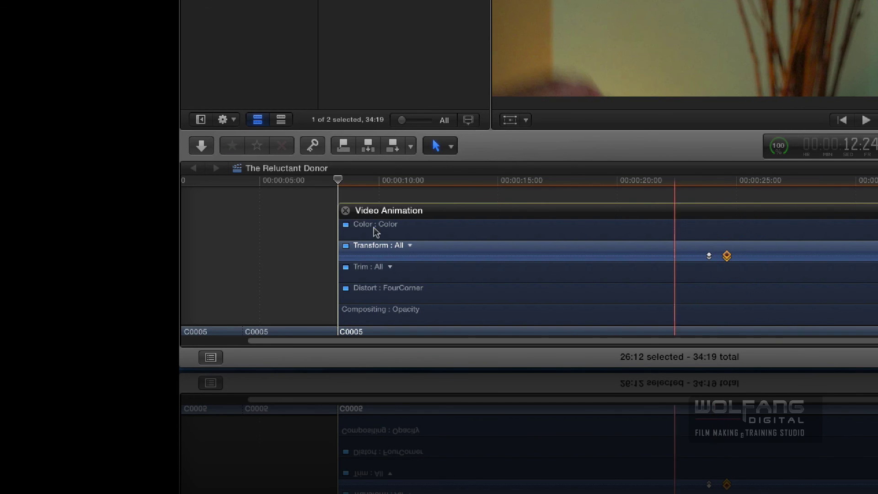
key("Home")
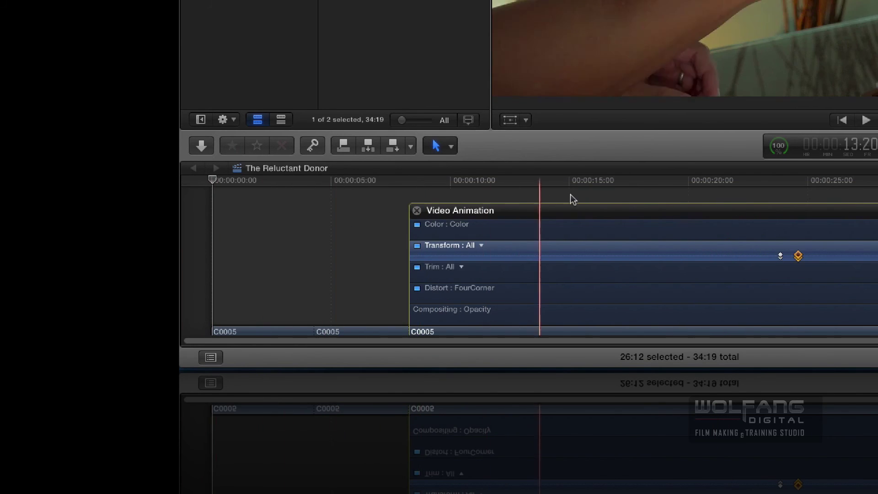
left_click(720, 183)
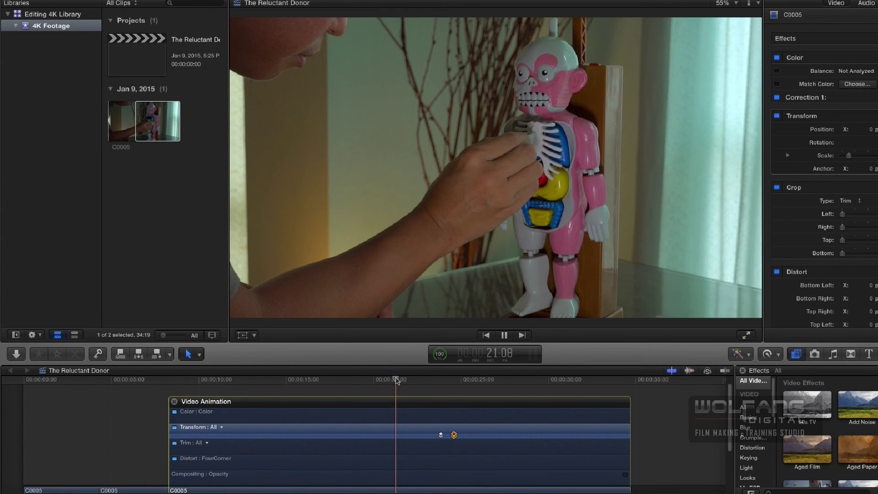